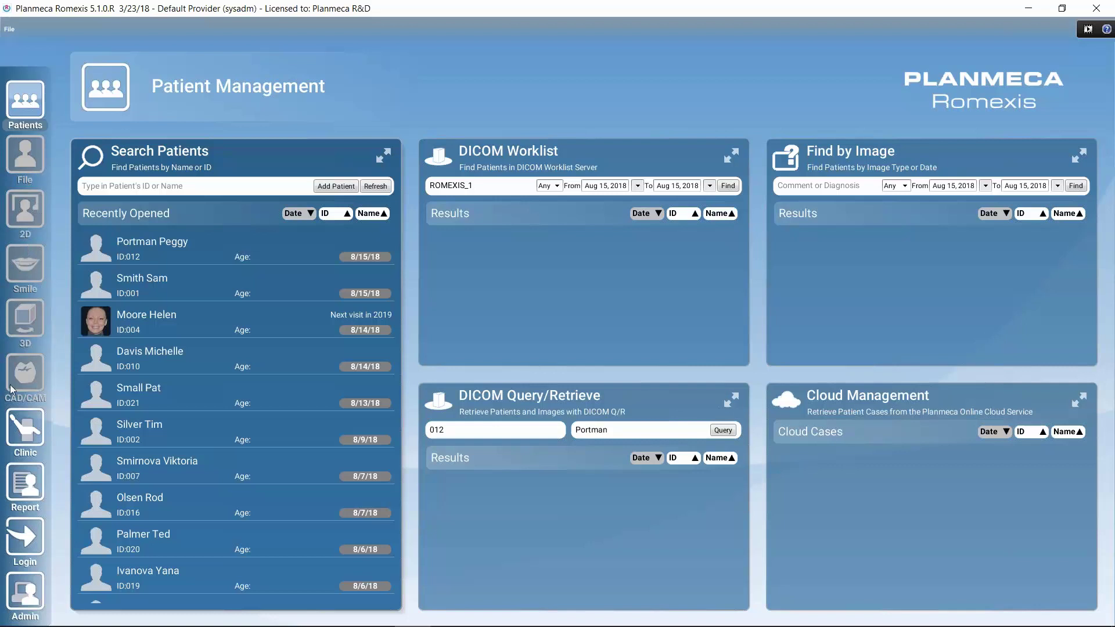
- Open the second Recently Opened patient's record and scroll through its next steps
{"action": "double_click", "coordinate": [164, 288]}
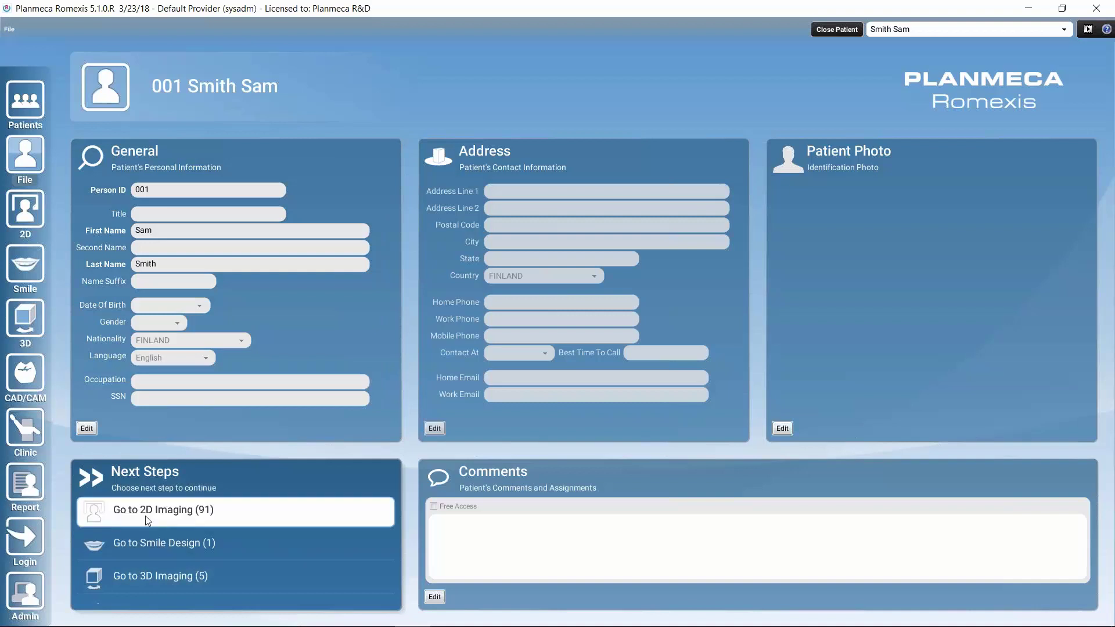
{"action": "scroll", "coordinate": [146, 514], "scroll_direction": "down", "scroll_amount": 1}
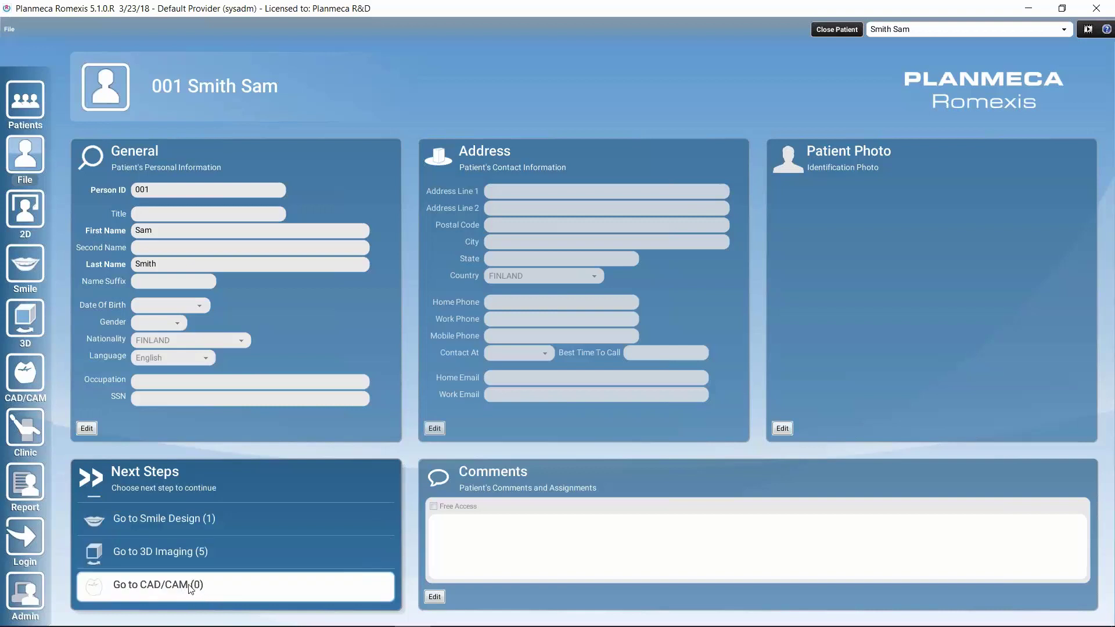
{"action": "scroll", "coordinate": [143, 569], "scroll_direction": "up", "scroll_amount": 1}
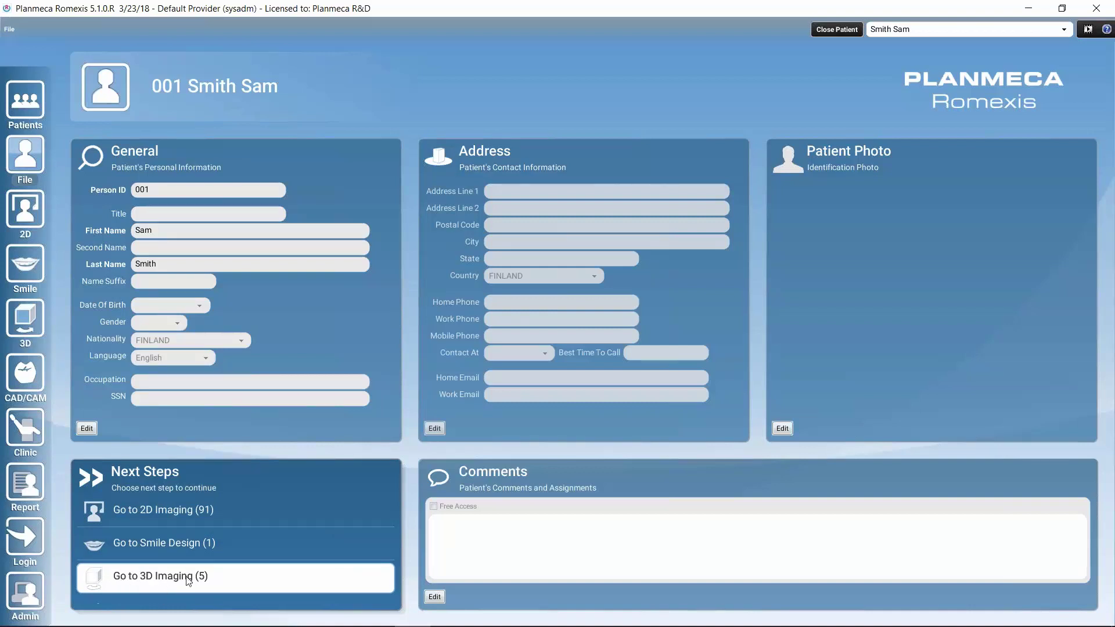
- Go to 3D Imaging (5) to list the patient's five 3D images
{"action": "left_click", "coordinate": [146, 578]}
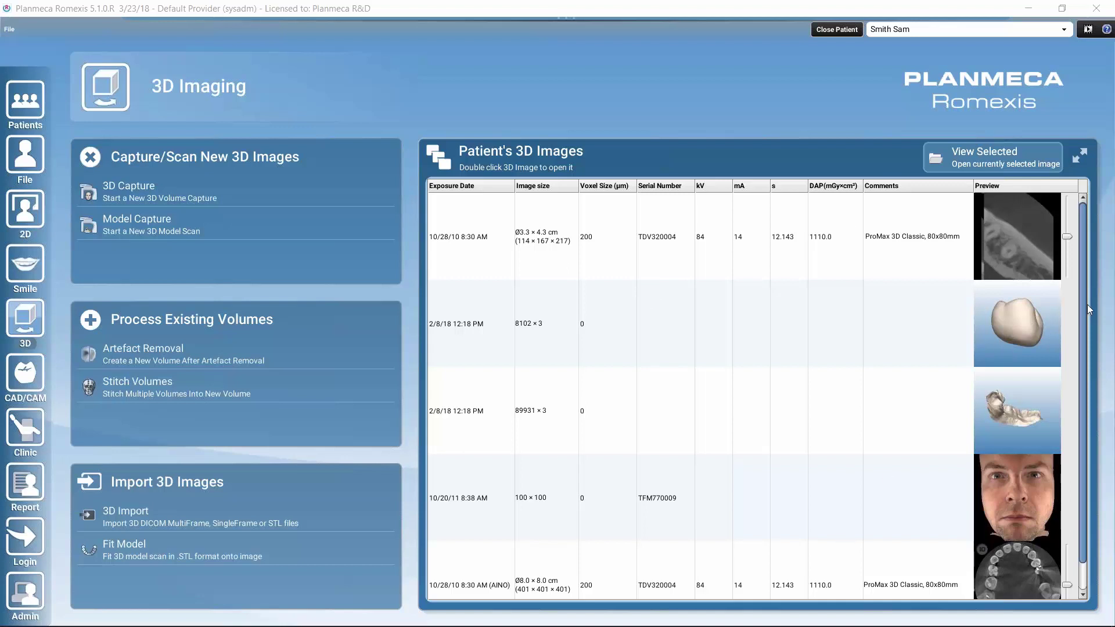
{"action": "left_click_drag", "start_coordinate": [1085, 306], "coordinate": [1084, 360]}
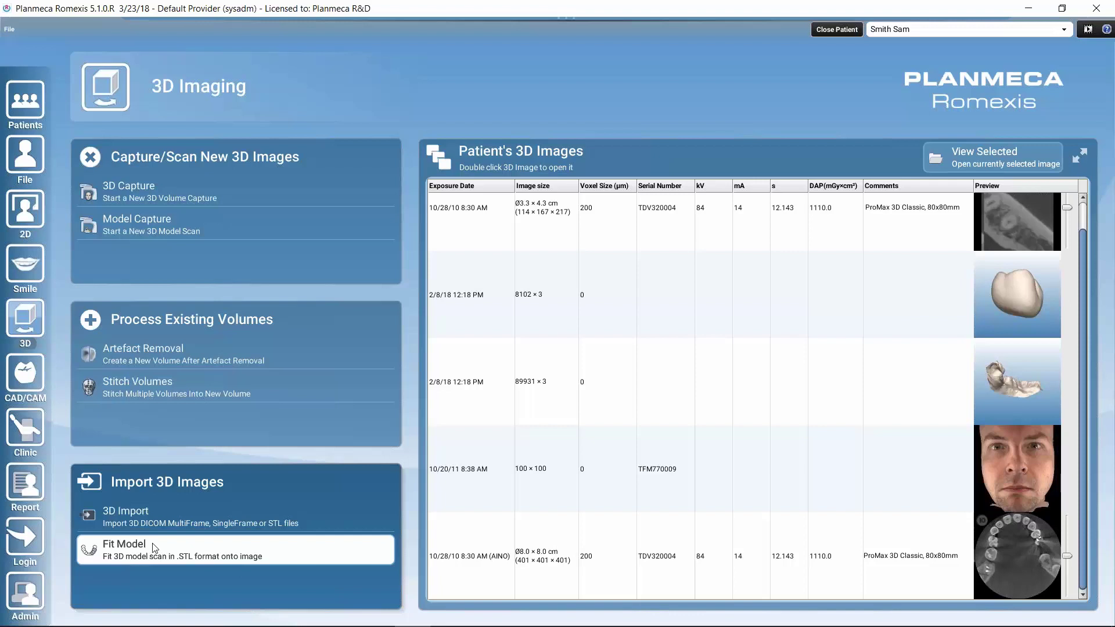
- Import the 3D_volume DICOM file via 3D Import and accept its import preview
{"action": "left_click", "coordinate": [137, 522]}
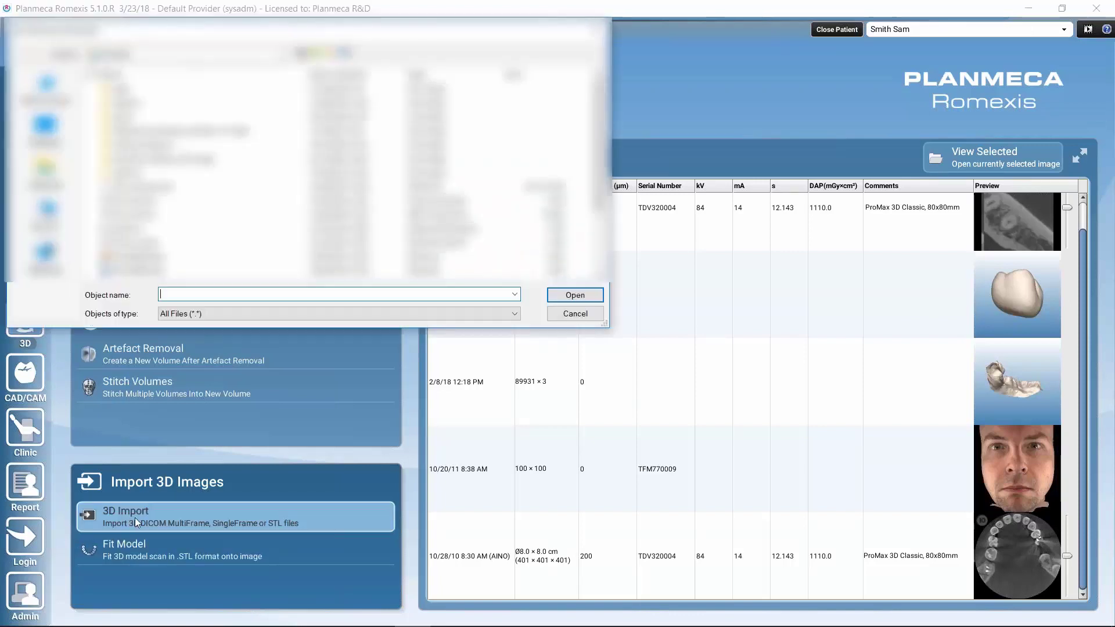
{"action": "double_click", "coordinate": [105, 183]}
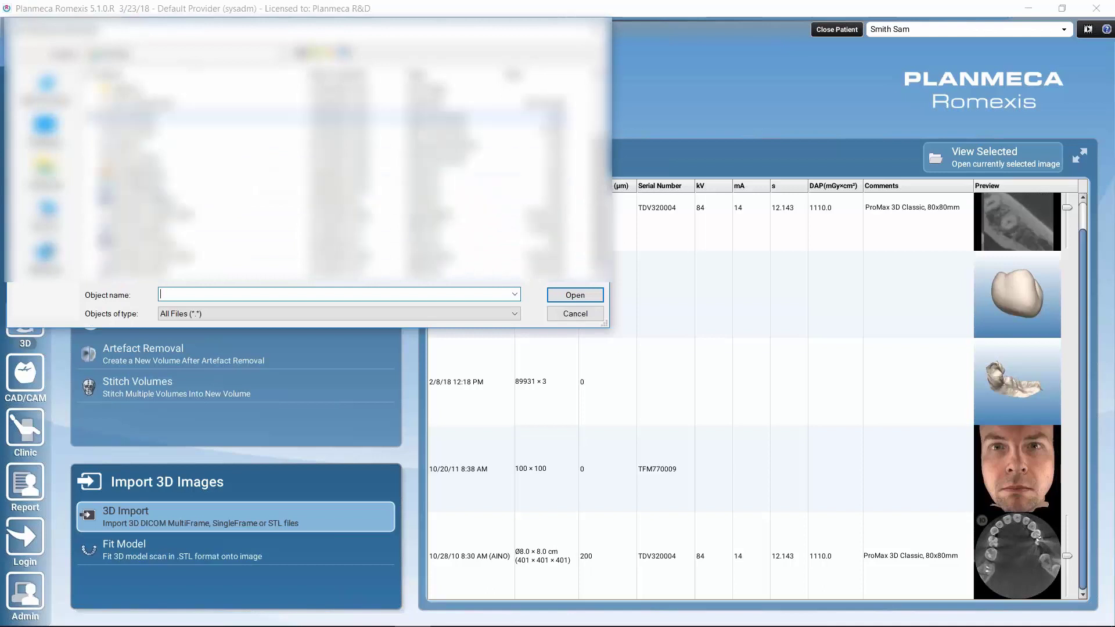
{"action": "double_click", "coordinate": [128, 116]}
{"action": "left_click", "coordinate": [139, 186]}
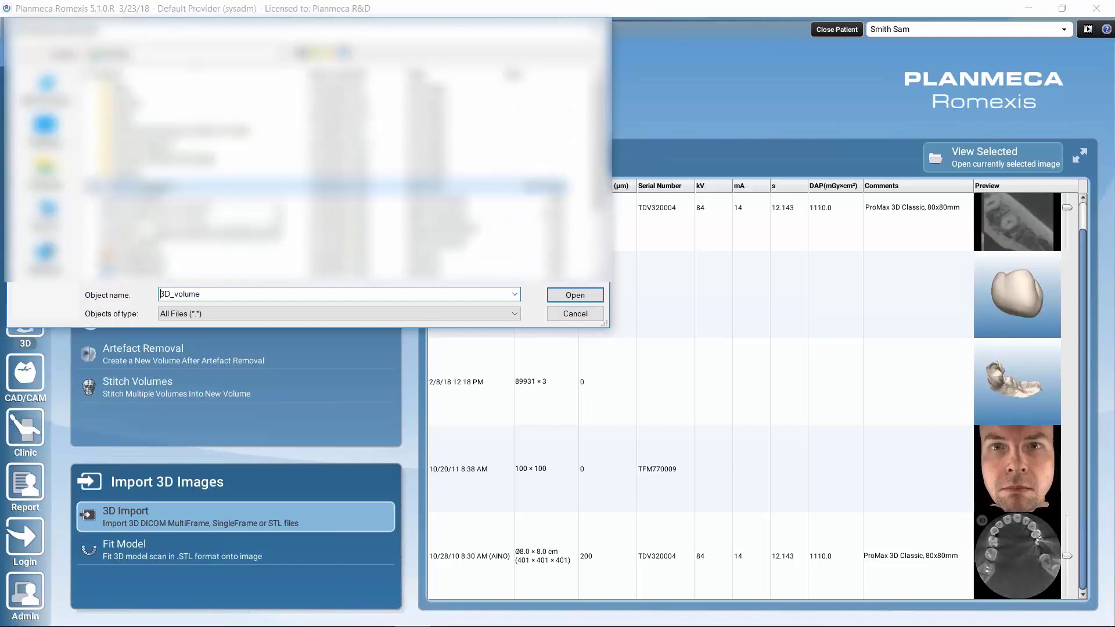
{"action": "left_click_drag", "start_coordinate": [366, 28], "coordinate": [741, 10]}
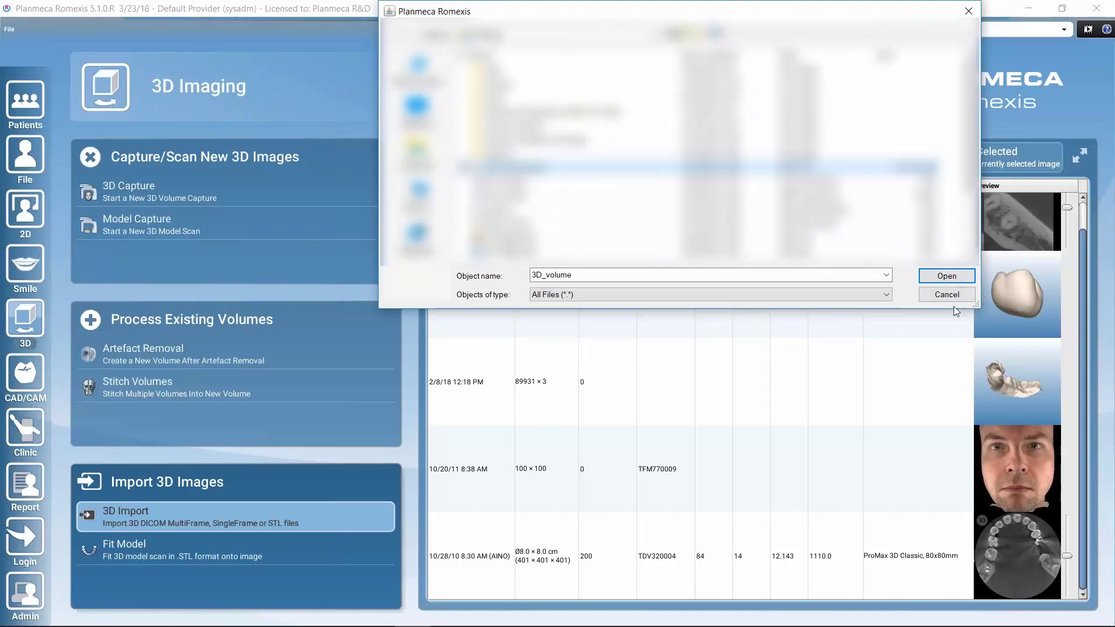
{"action": "left_click", "coordinate": [947, 276]}
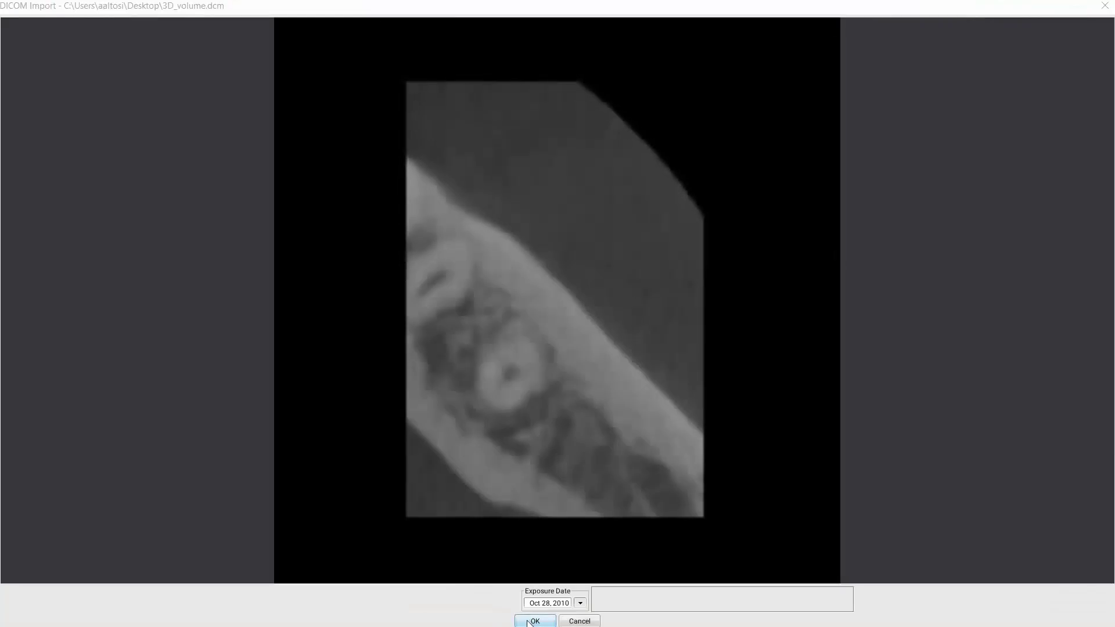
{"action": "left_click", "coordinate": [534, 621]}
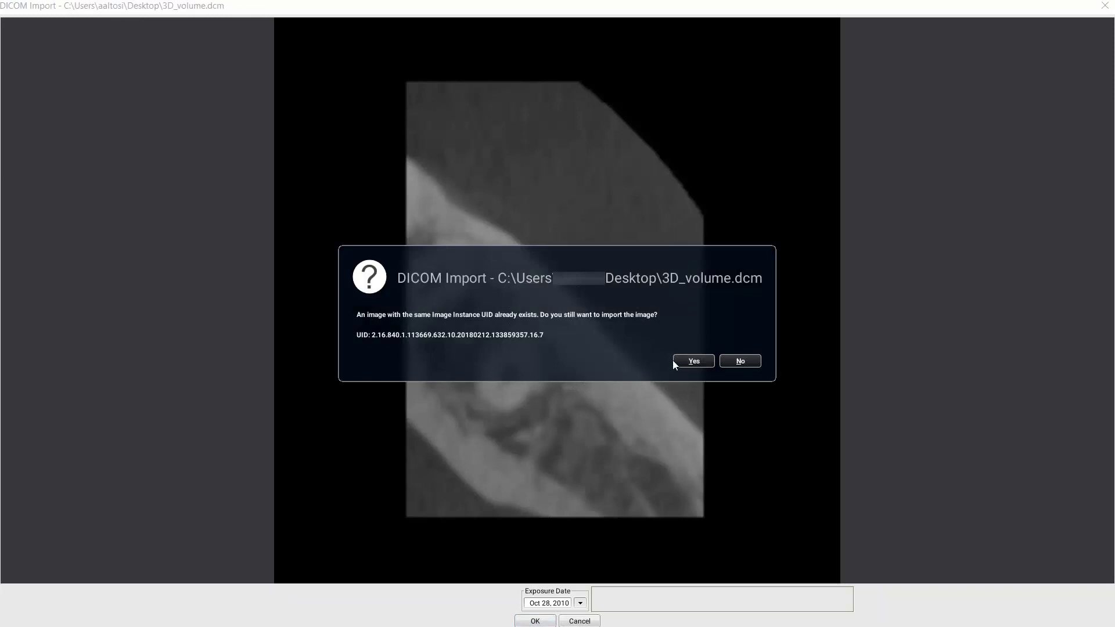
- Accept the duplicate-UID import, then switch to the Volumes module's 3D image list
{"action": "left_click", "coordinate": [699, 364]}
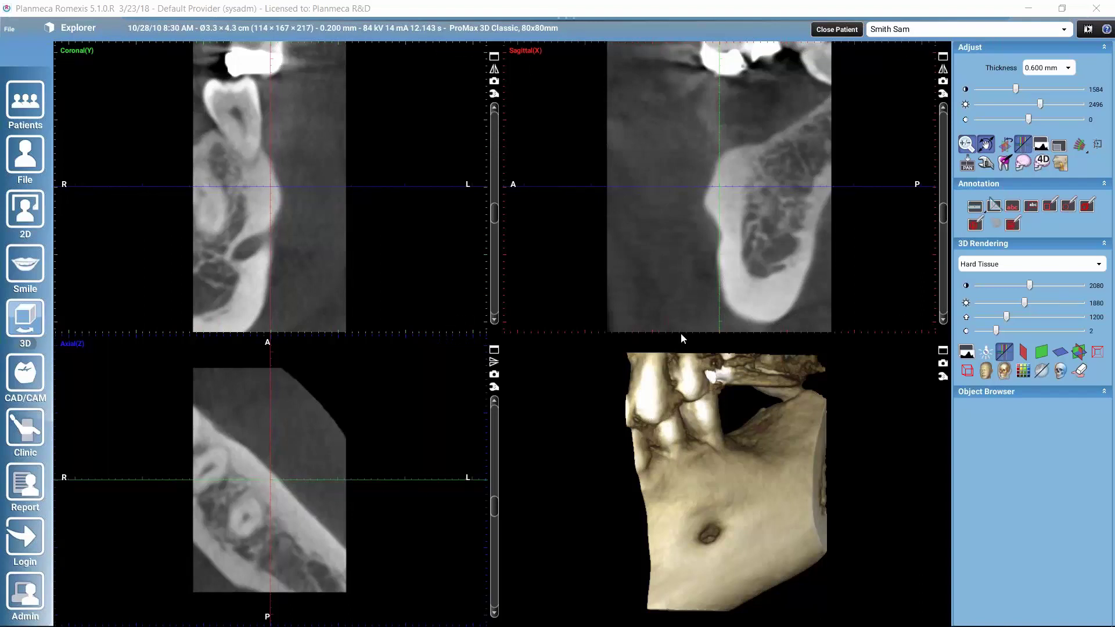
{"action": "left_click", "coordinate": [79, 33]}
{"action": "left_click", "coordinate": [80, 33]}
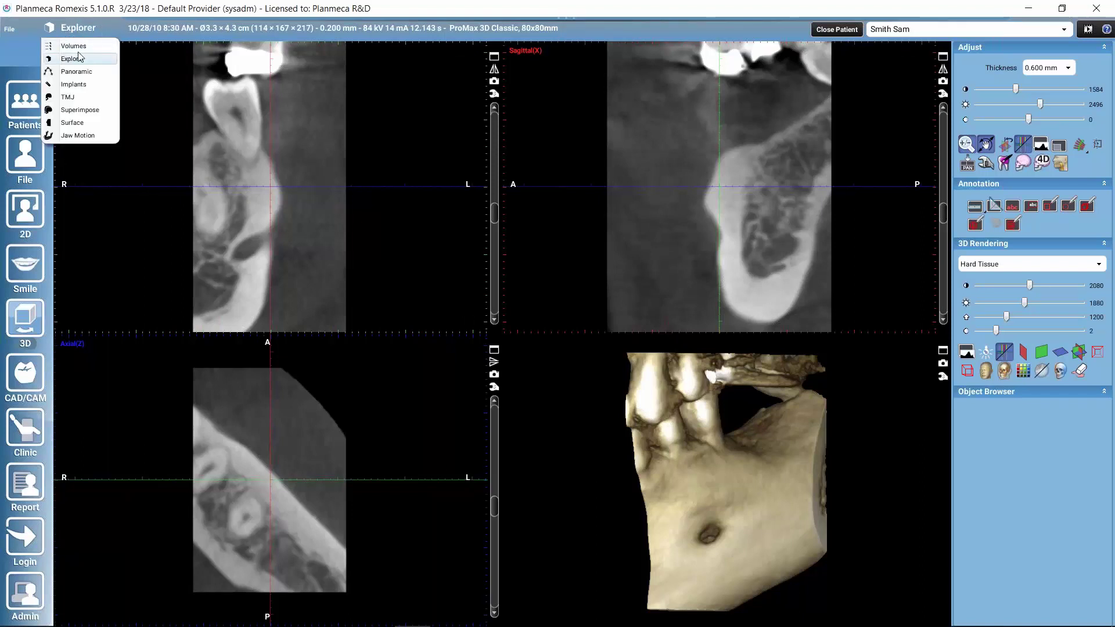
{"action": "left_click", "coordinate": [69, 48]}
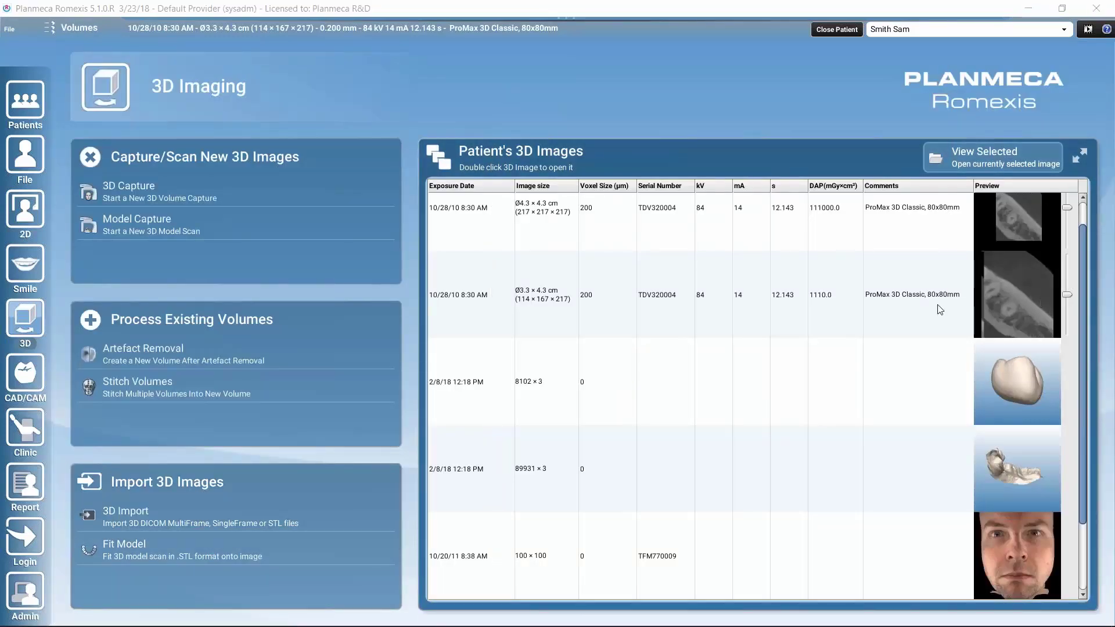
- Select the 10/28/10 8:30 AM AINO volume and browse its preview slices
{"action": "left_click", "coordinate": [1082, 330]}
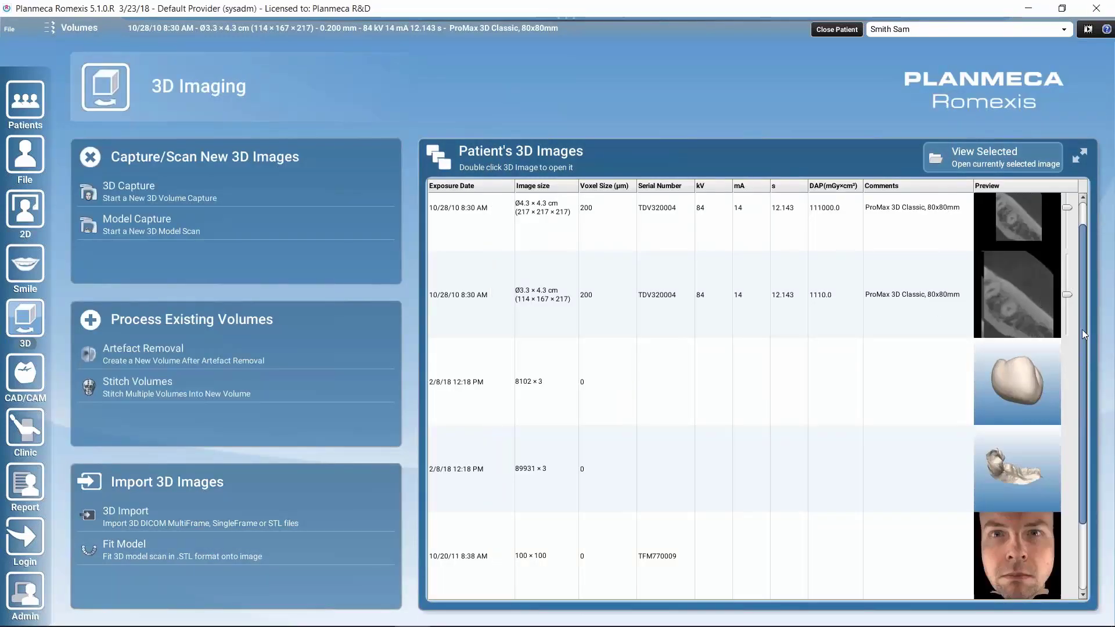
{"action": "scroll", "coordinate": [1046, 279], "scroll_direction": "up", "scroll_amount": 1}
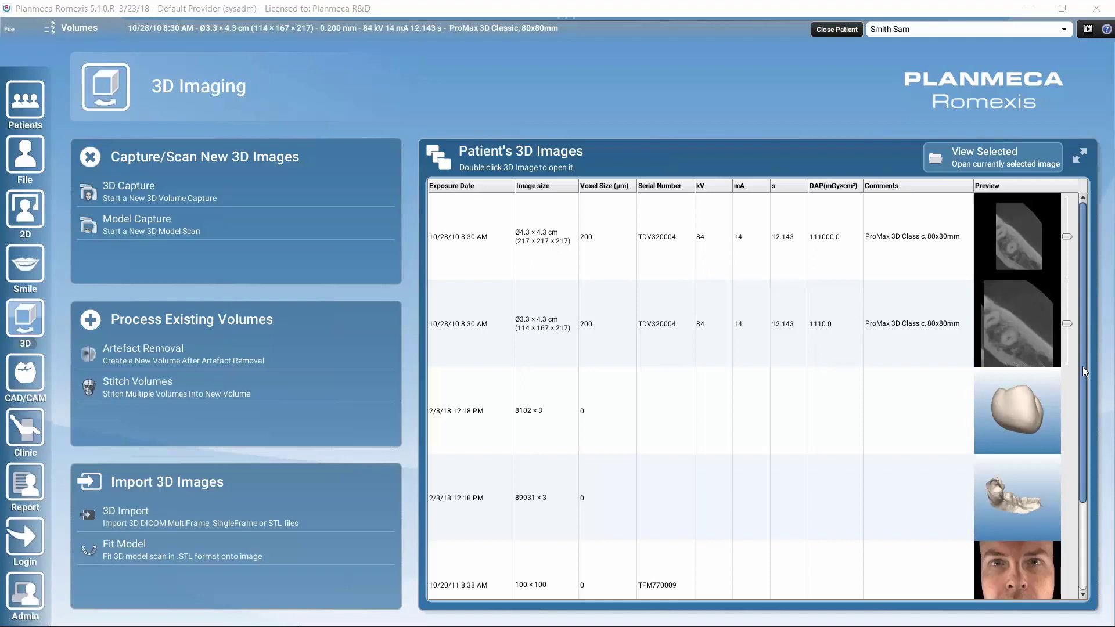
{"action": "scroll", "coordinate": [1082, 369], "scroll_direction": "down", "scroll_amount": 2}
{"action": "scroll", "coordinate": [1096, 403], "scroll_direction": "up", "scroll_amount": 2}
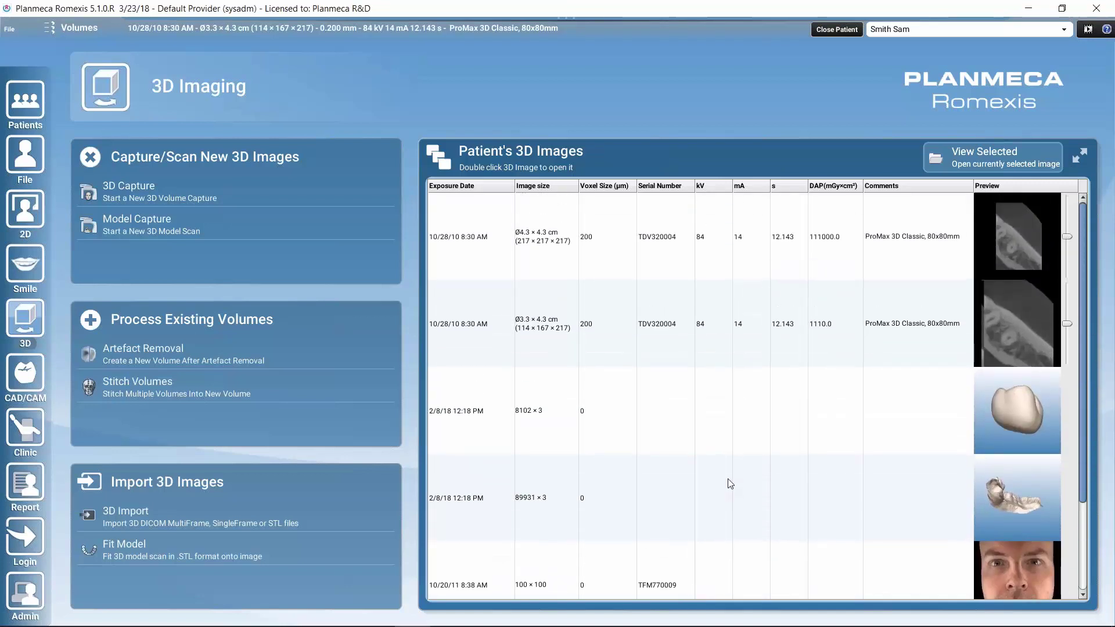
{"action": "scroll", "coordinate": [1083, 366], "scroll_direction": "down", "scroll_amount": 2}
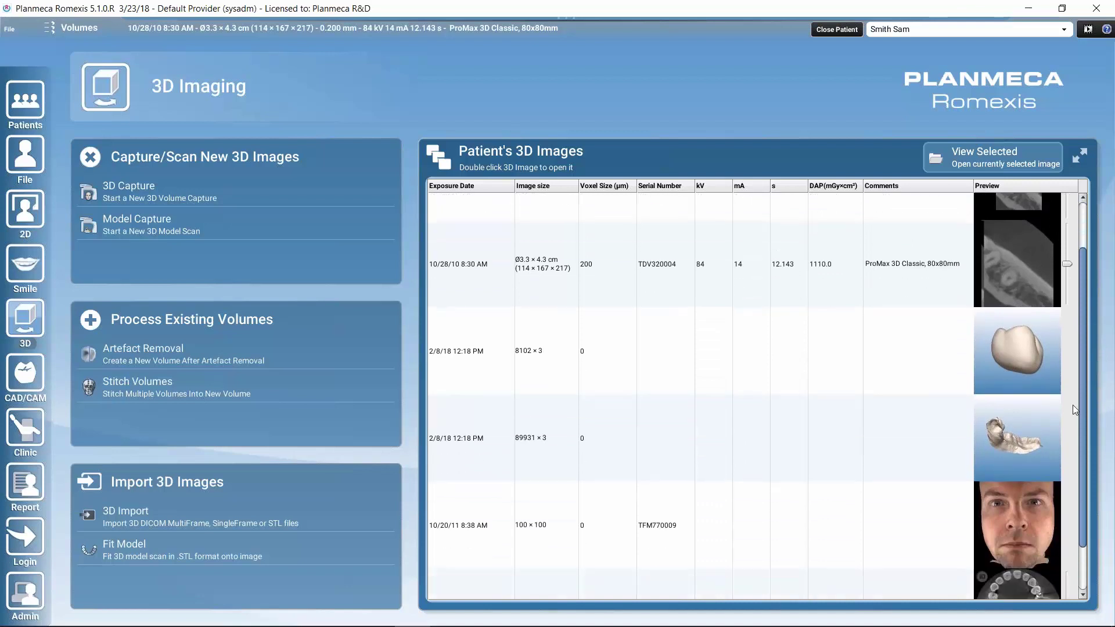
{"action": "scroll", "coordinate": [1092, 465], "scroll_direction": "up", "scroll_amount": 2}
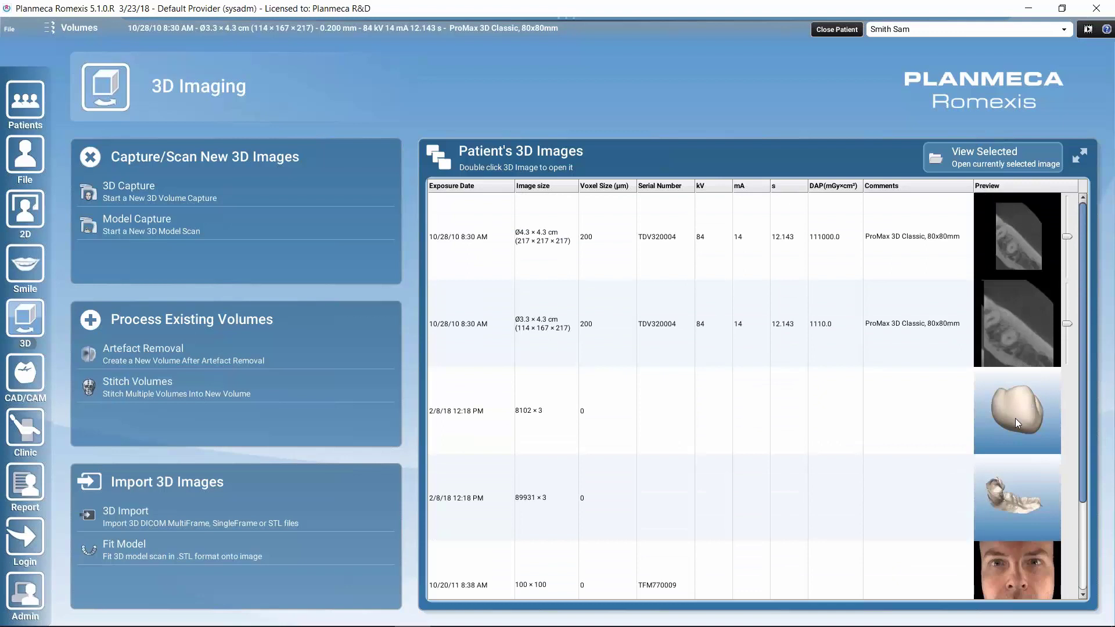
{"action": "scroll", "coordinate": [918, 459], "scroll_direction": "down", "scroll_amount": 1}
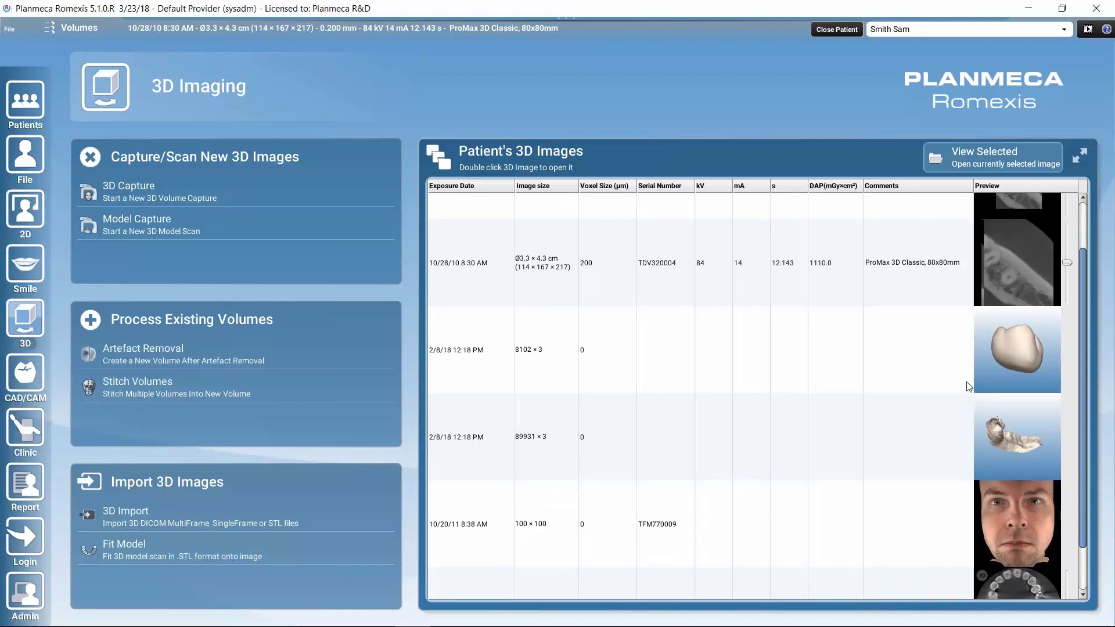
{"action": "scroll", "coordinate": [923, 424], "scroll_direction": "down", "scroll_amount": 1}
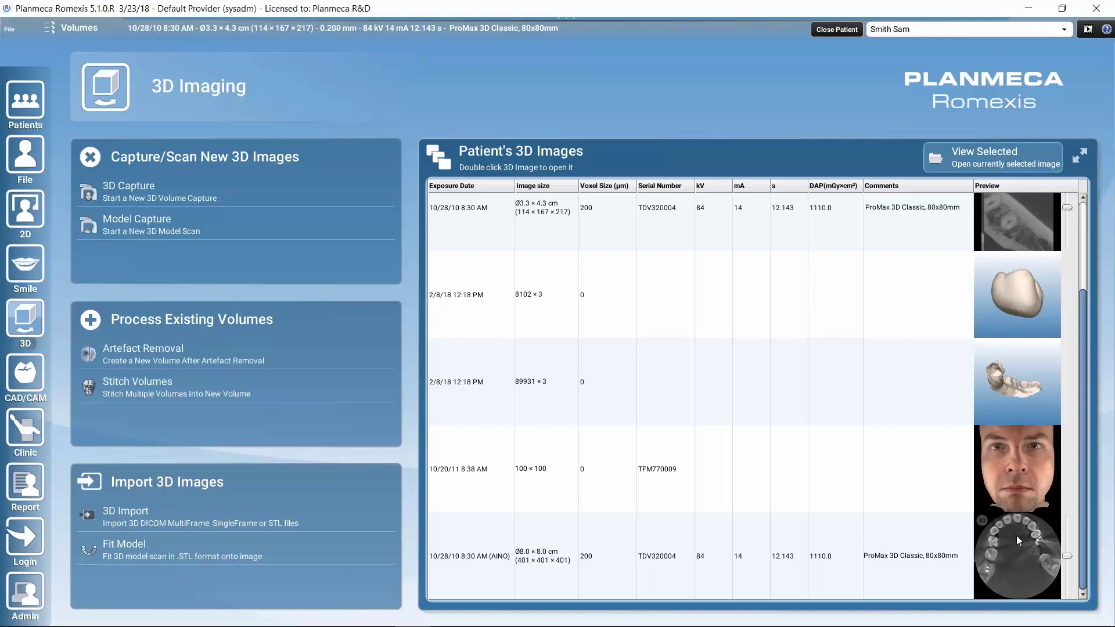
{"action": "left_click", "coordinate": [1068, 557]}
{"action": "mouse_move", "coordinate": [1069, 556]}
{"action": "left_mouse_down"}
{"action": "mouse_move", "coordinate": [1069, 546]}
{"action": "mouse_move", "coordinate": [1070, 577]}
{"action": "left_mouse_up"}
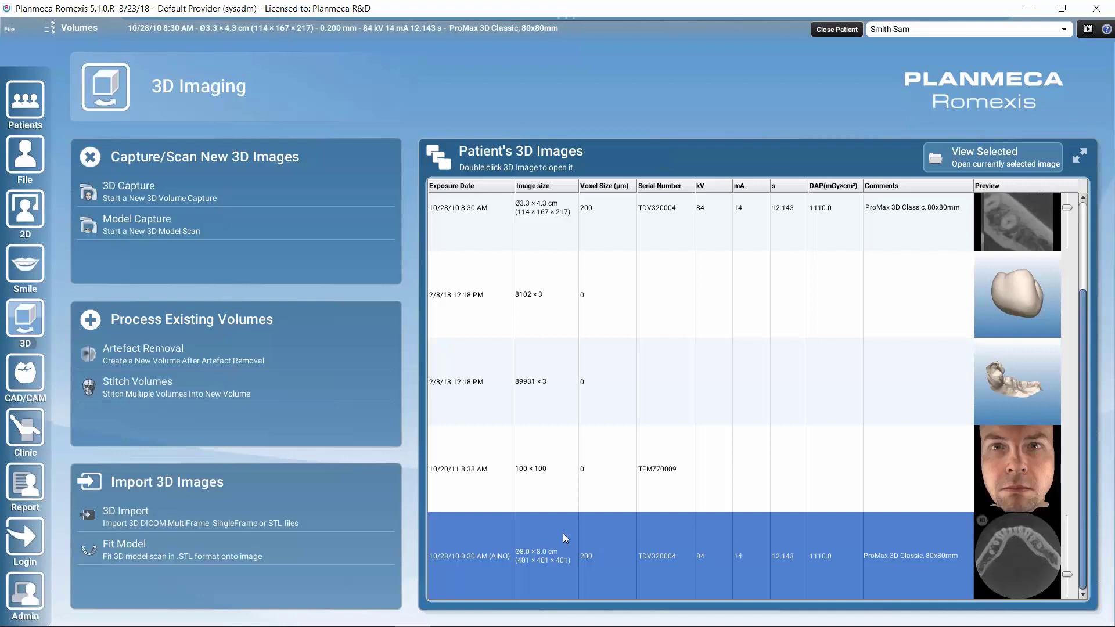
{"action": "right_click", "coordinate": [577, 540]}
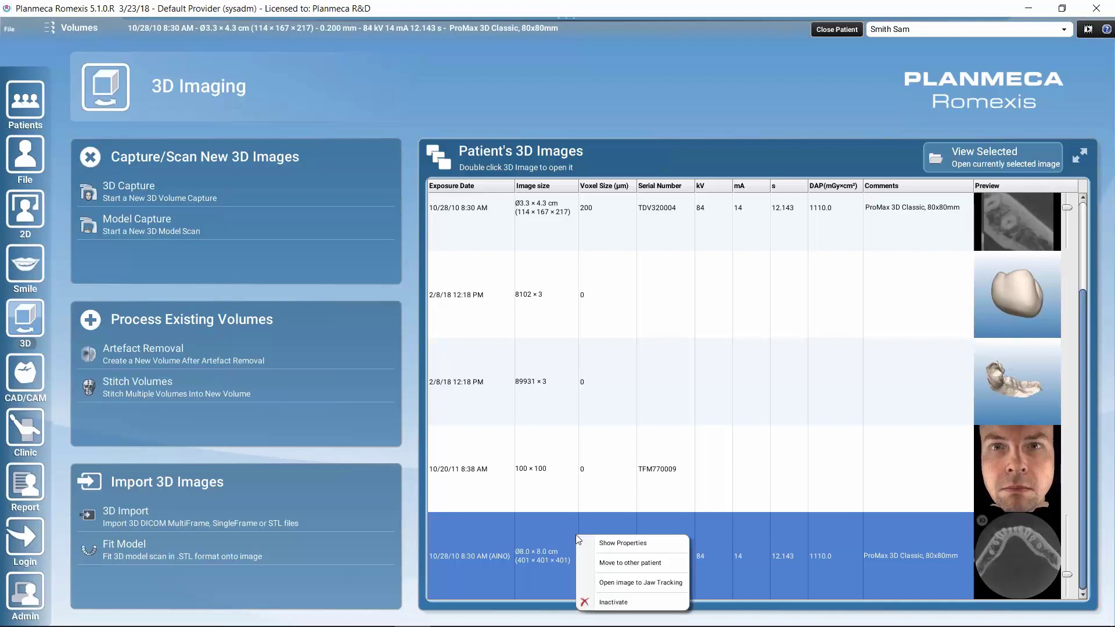
{"action": "left_click", "coordinate": [618, 544]}
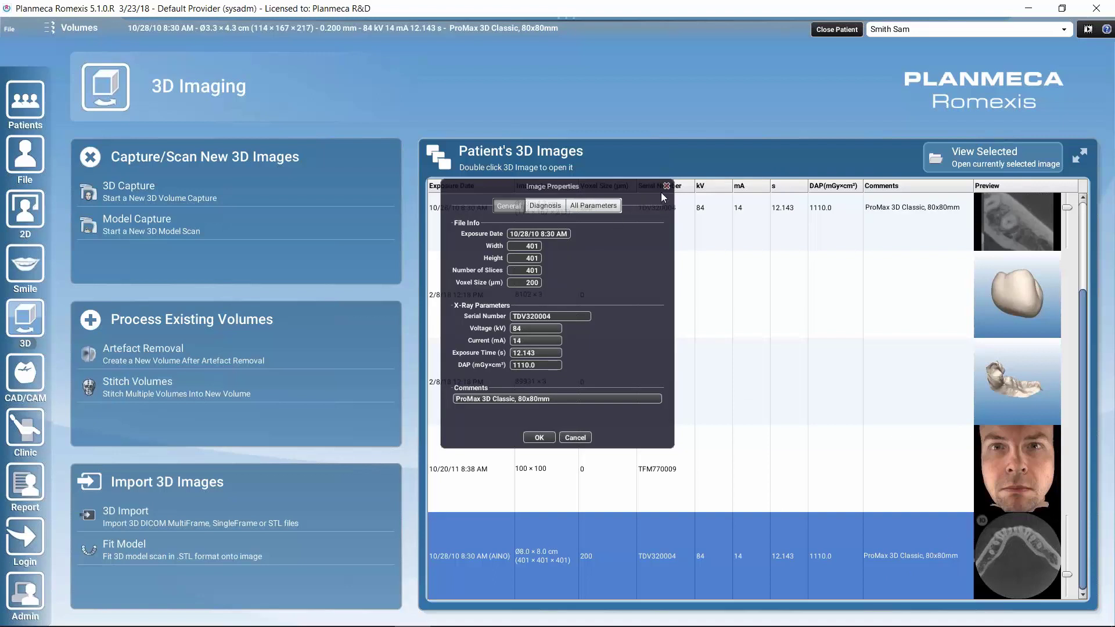
{"action": "left_click", "coordinate": [541, 205]}
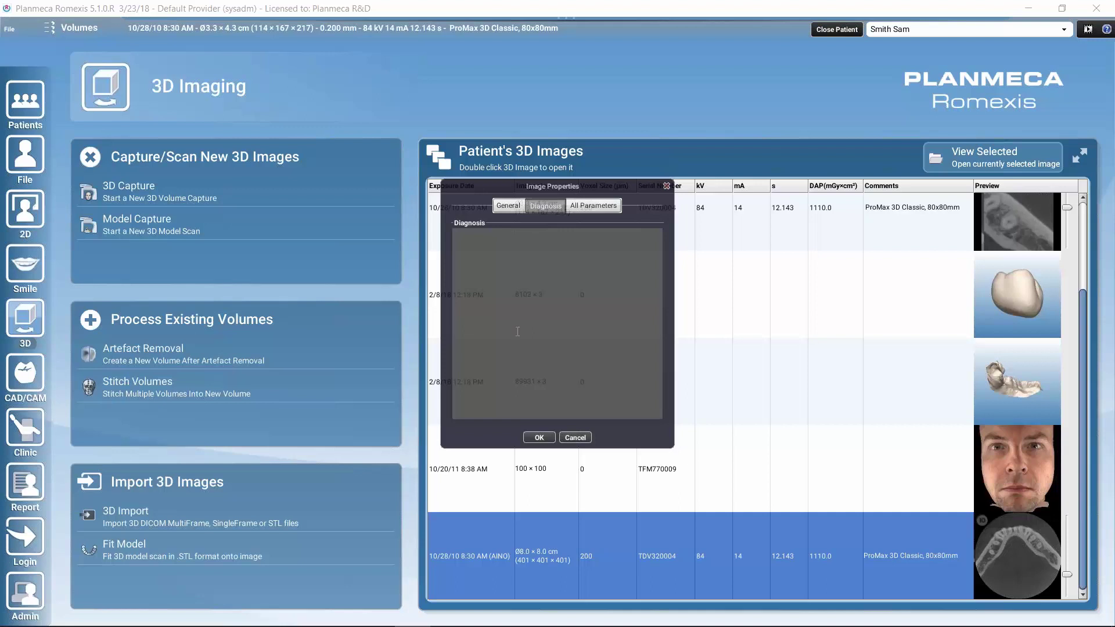
{"action": "left_click", "coordinate": [597, 211]}
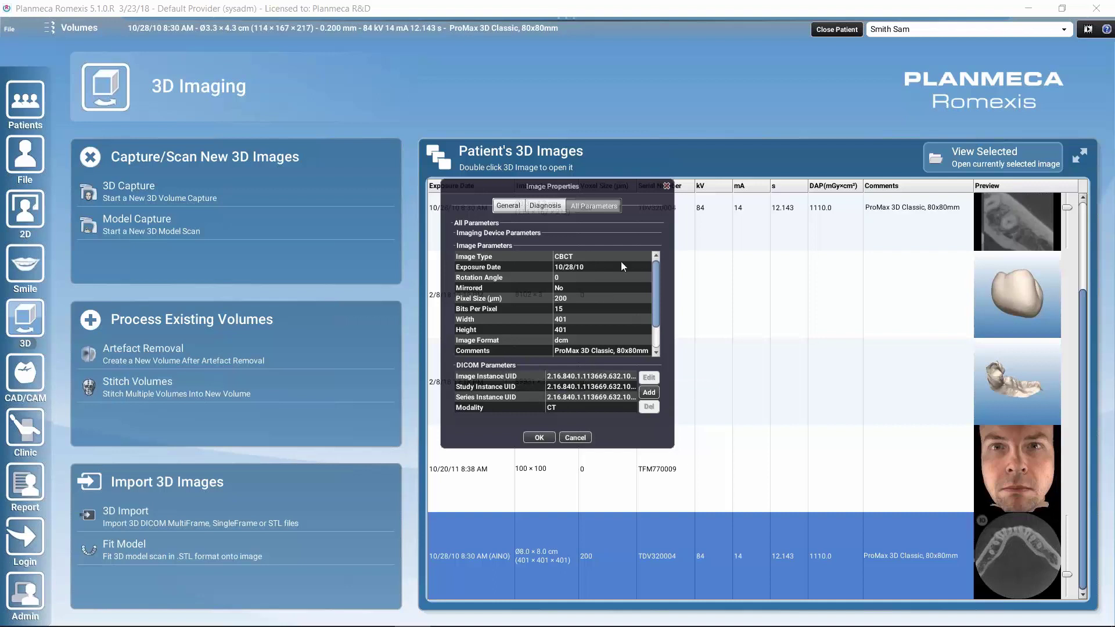
{"action": "left_click", "coordinate": [667, 186]}
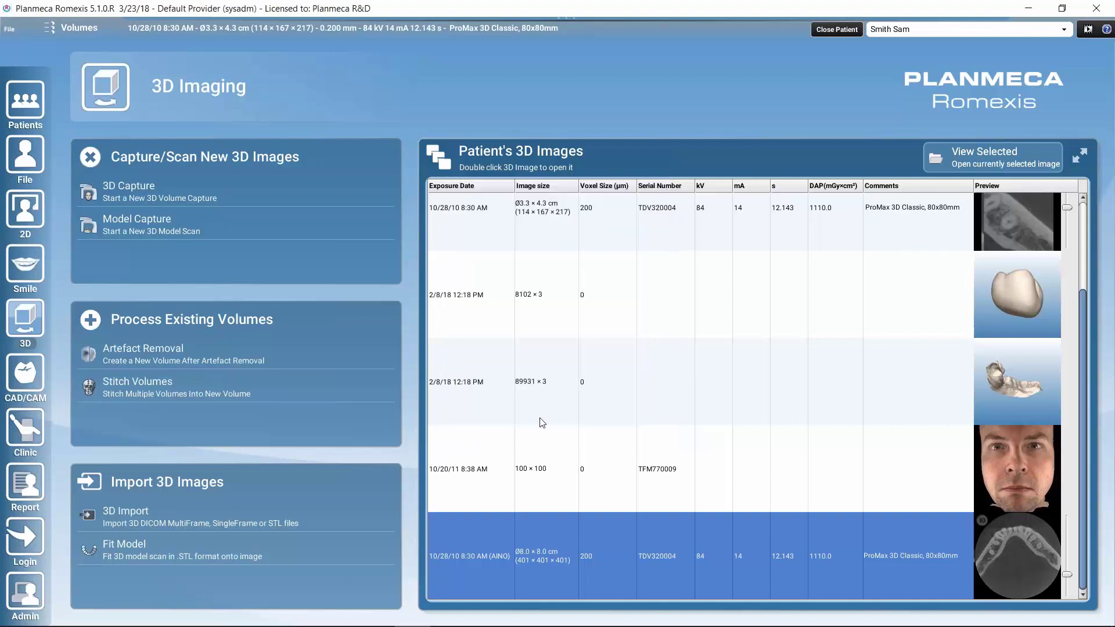
{"action": "right_click", "coordinate": [561, 538]}
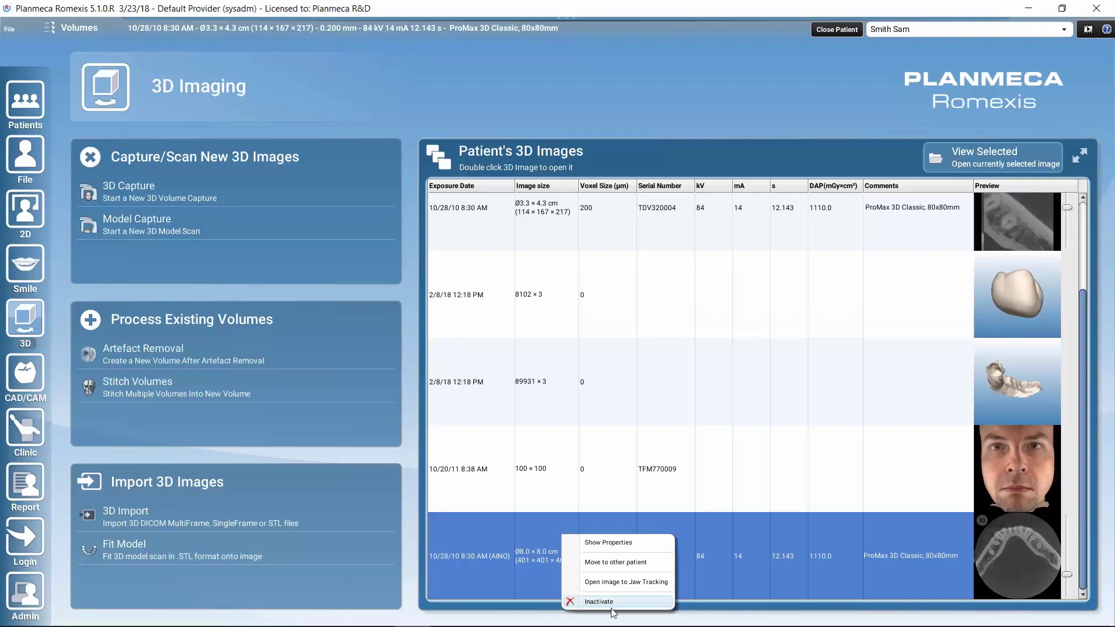
{"action": "left_click", "coordinate": [514, 555]}
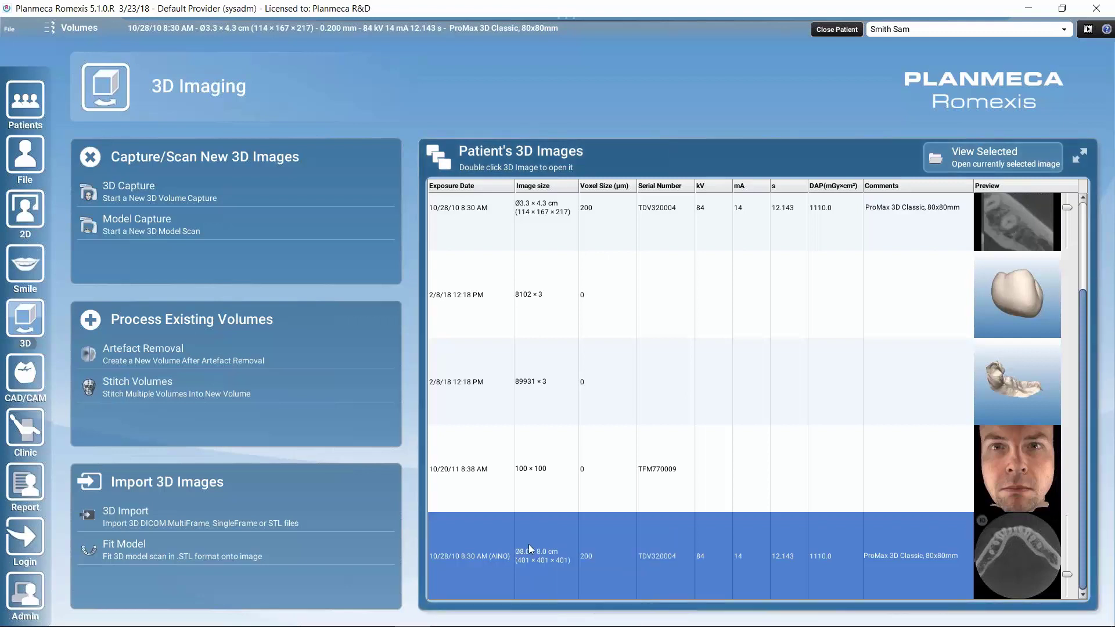
- Open the 10/28/10 AINO Ø8.0 × 8.0 cm volume in the Explorer module
{"action": "double_click", "coordinate": [587, 545]}
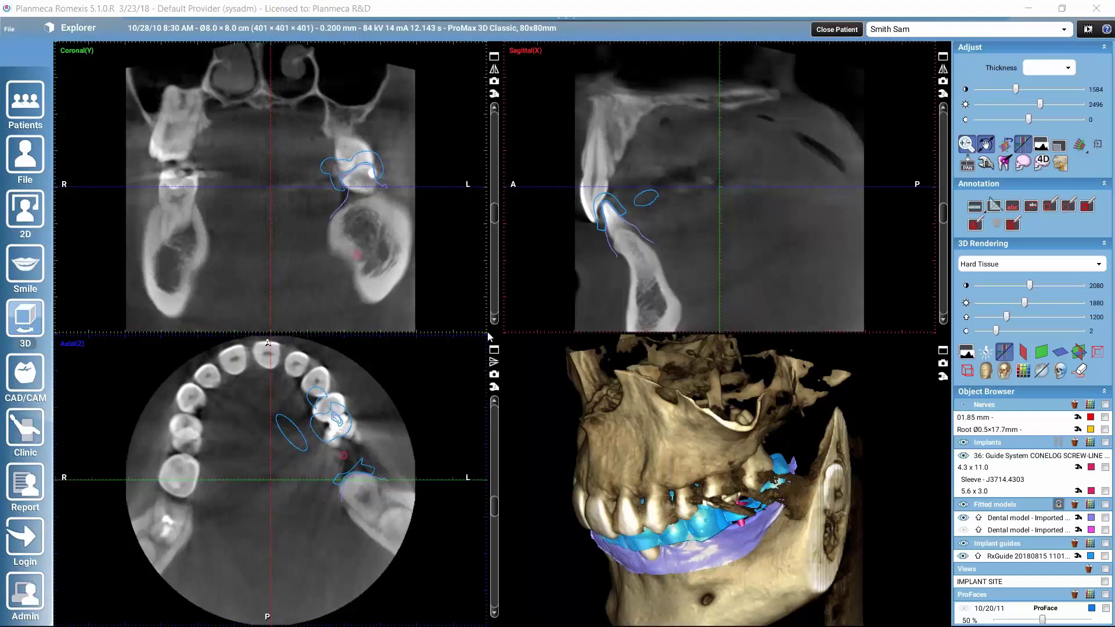
{"action": "mouse_move", "coordinate": [69, 29]}
- Show the 3D module dropdown listing Volumes, Explorer, Panoramic, Implants and others
{"action": "left_click", "coordinate": [26, 319]}
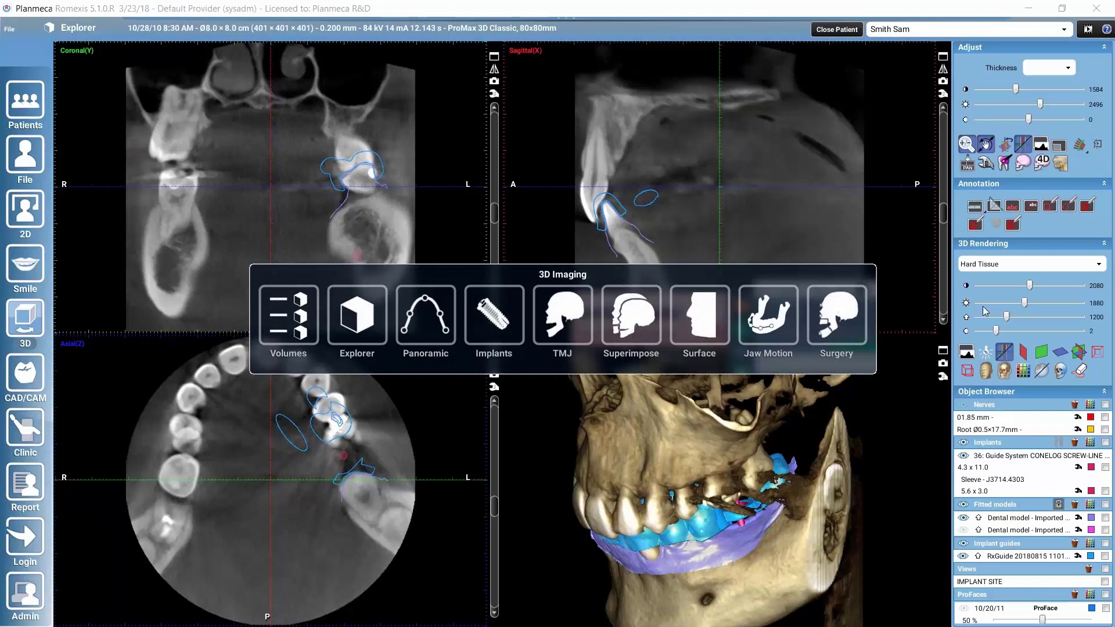
{"action": "left_click", "coordinate": [844, 343]}
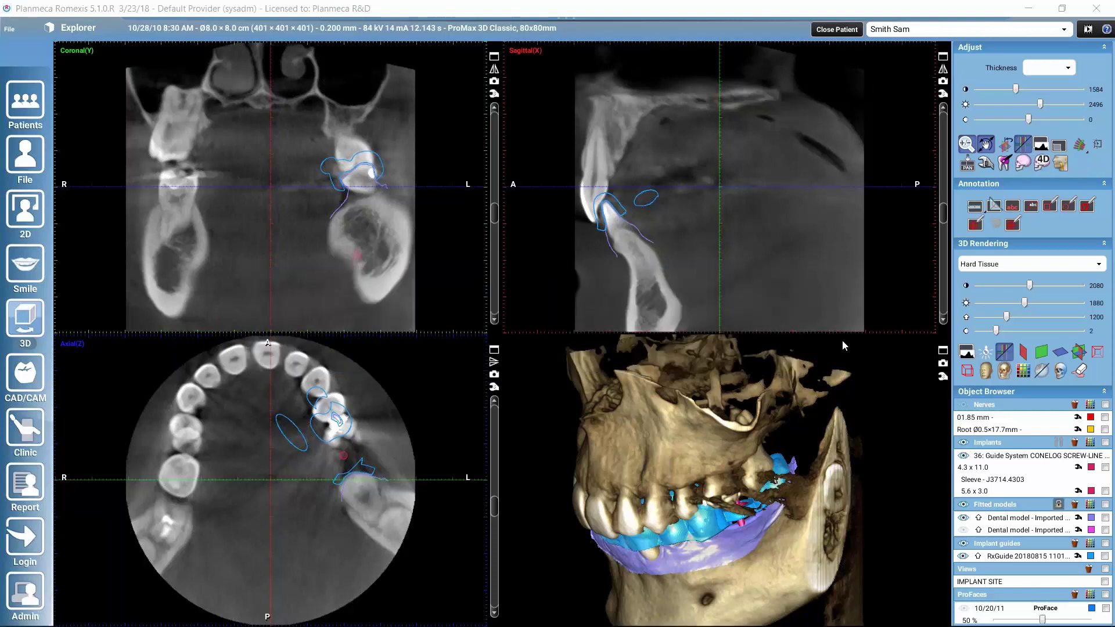
{"action": "left_click", "coordinate": [19, 322]}
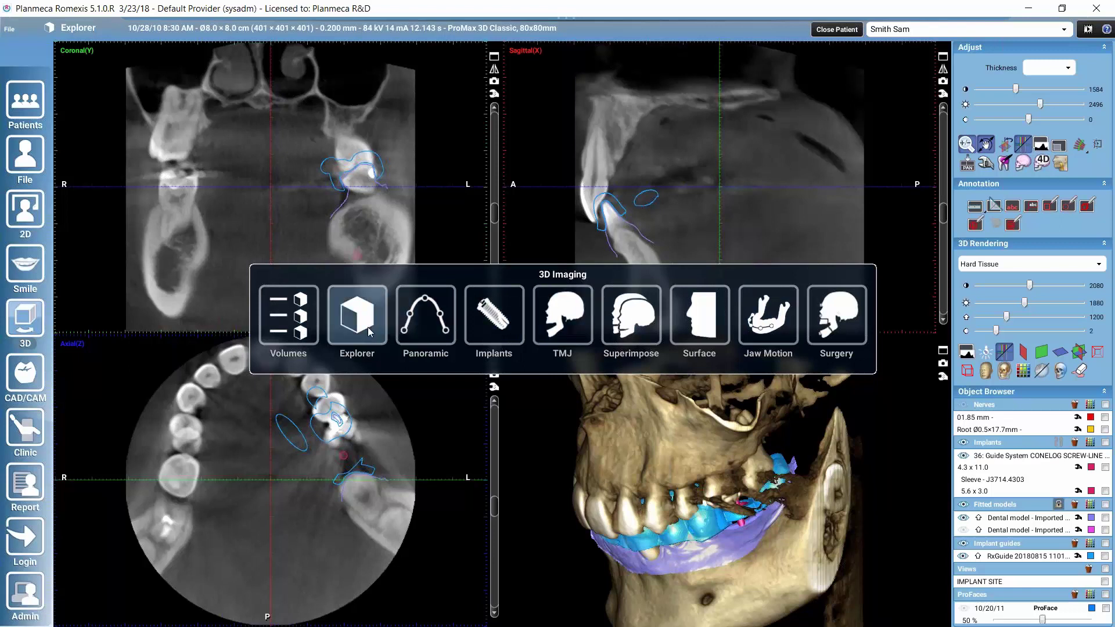
{"action": "left_click", "coordinate": [79, 33]}
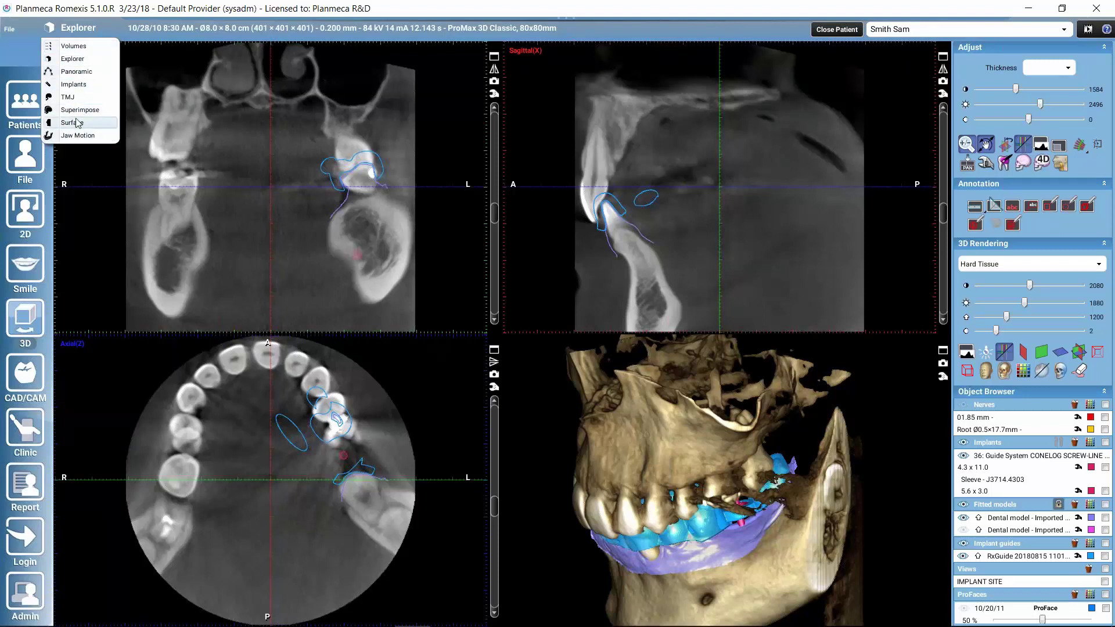
- Dismiss the module dropdown and remain in Explorer with the AINO volume shown
{"action": "left_click", "coordinate": [85, 32]}
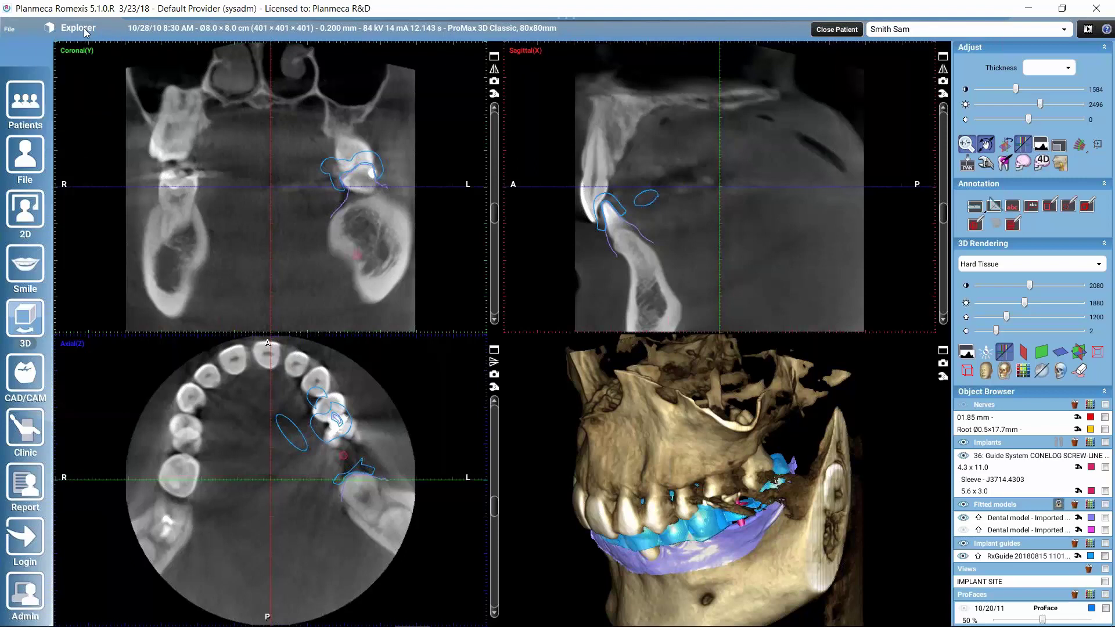
{"action": "left_click", "coordinate": [24, 323]}
{"action": "left_click", "coordinate": [77, 29]}
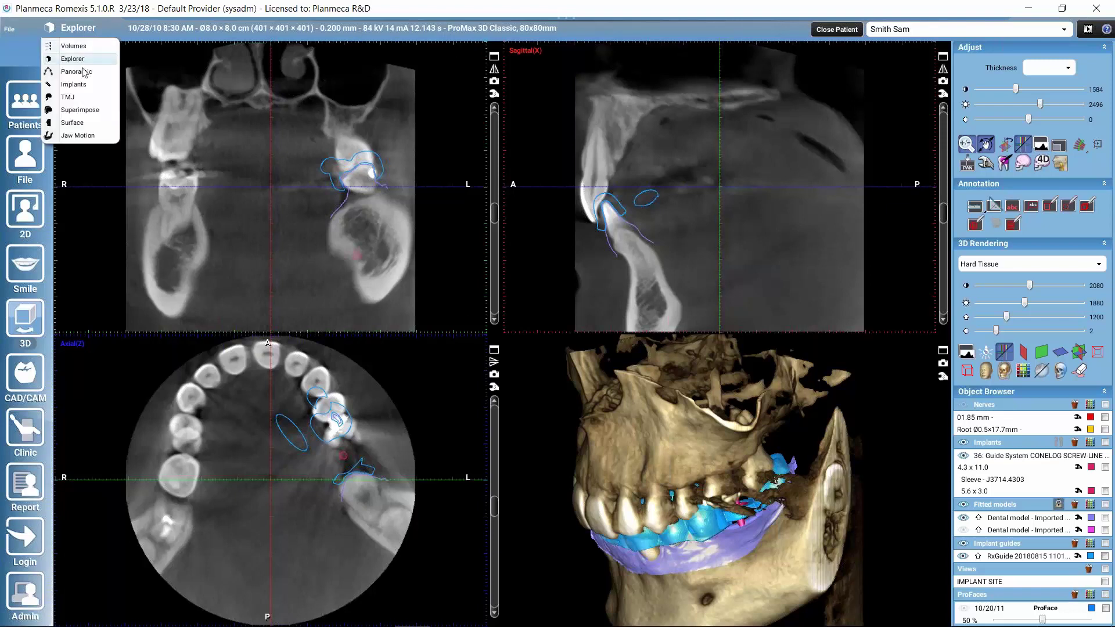
{"action": "left_click", "coordinate": [92, 203]}
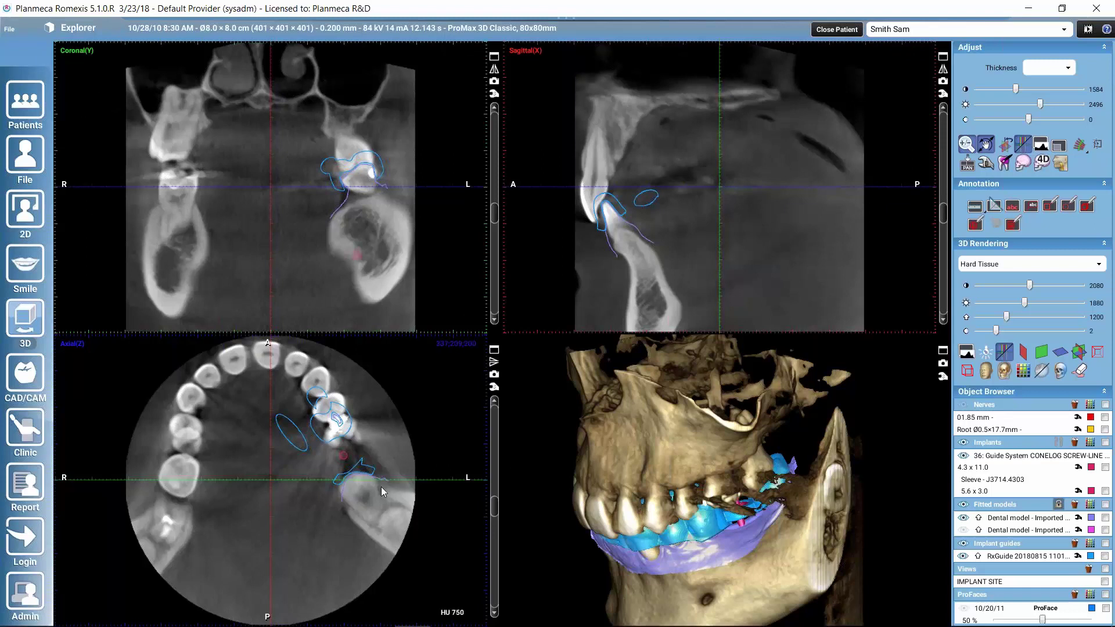
- Rotate the 3D skull rendering to face the teeth and jaw frontally
{"action": "left_click_drag", "start_coordinate": [678, 471], "coordinate": [643, 549]}
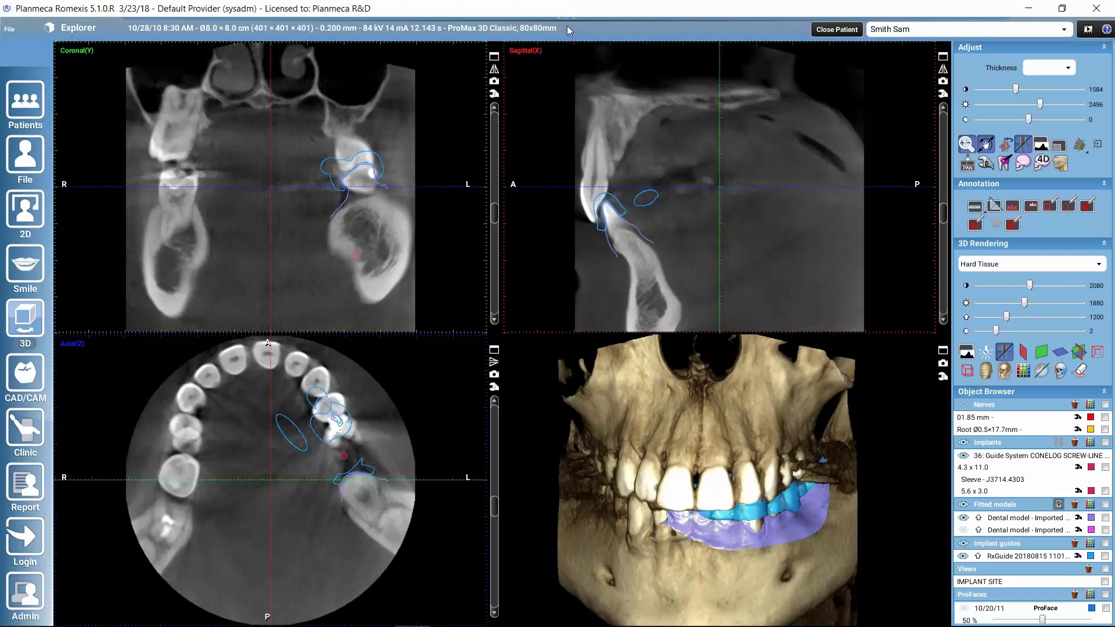
- Reveal the auto-hidden toolbar ribbon with its Output tools, including volume export
{"action": "mouse_move", "coordinate": [567, 16]}
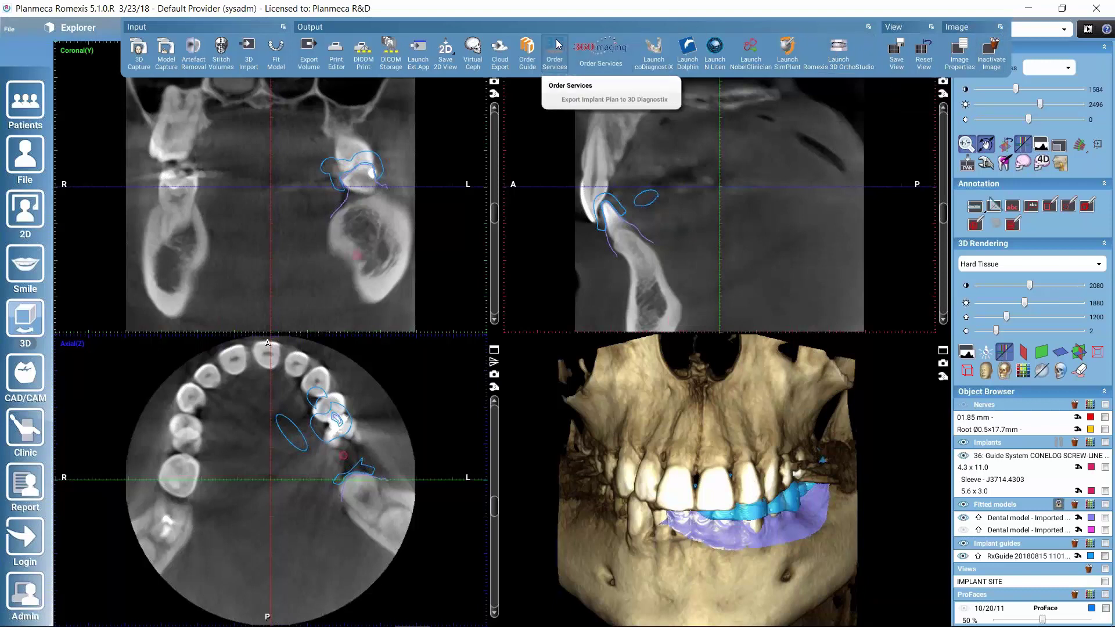
{"action": "right_click", "coordinate": [363, 68]}
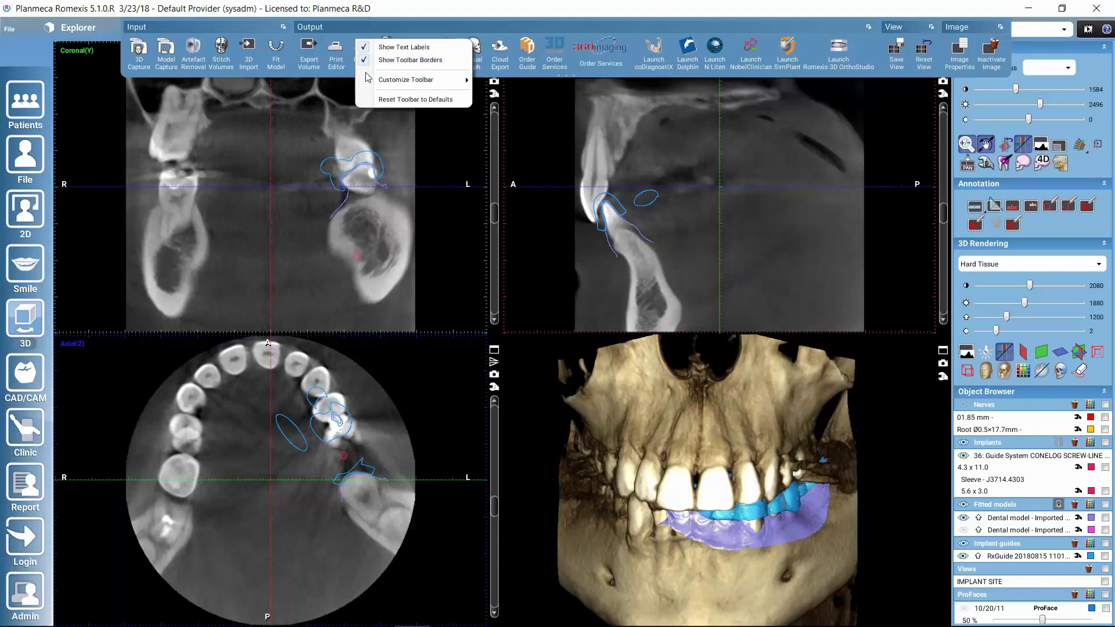
{"action": "mouse_move", "coordinate": [369, 81]}
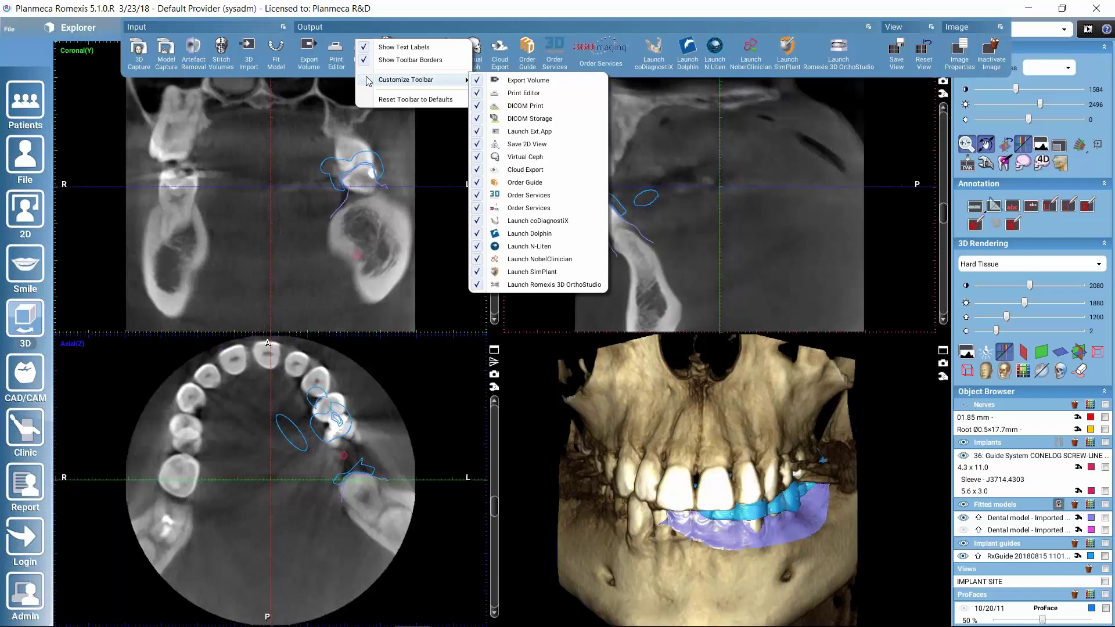
{"action": "left_click", "coordinate": [333, 84]}
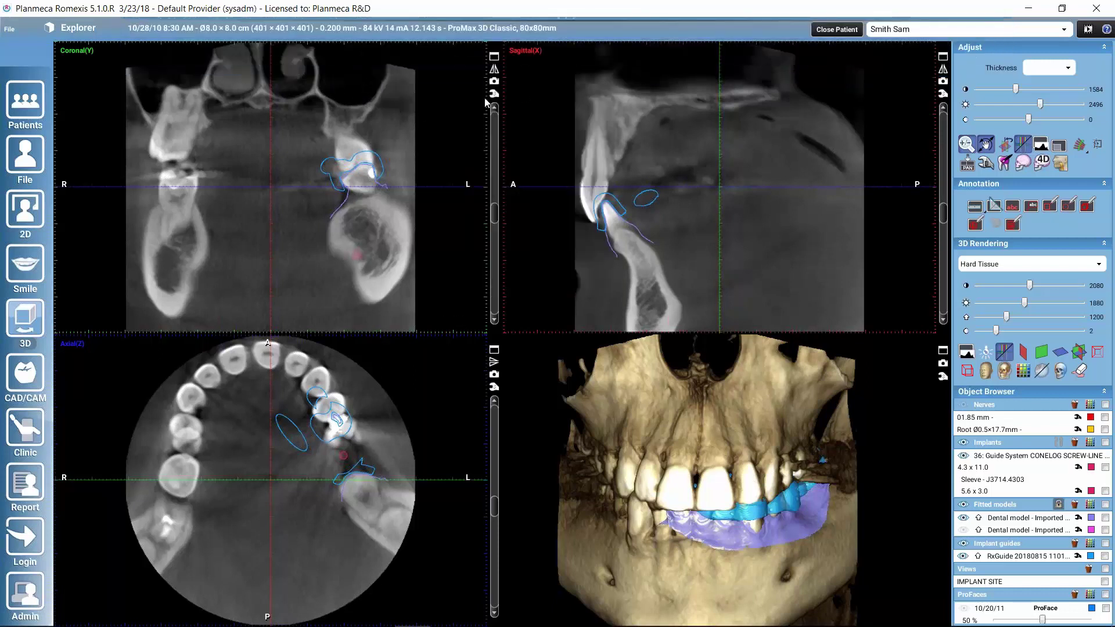
{"action": "mouse_move", "coordinate": [561, 12]}
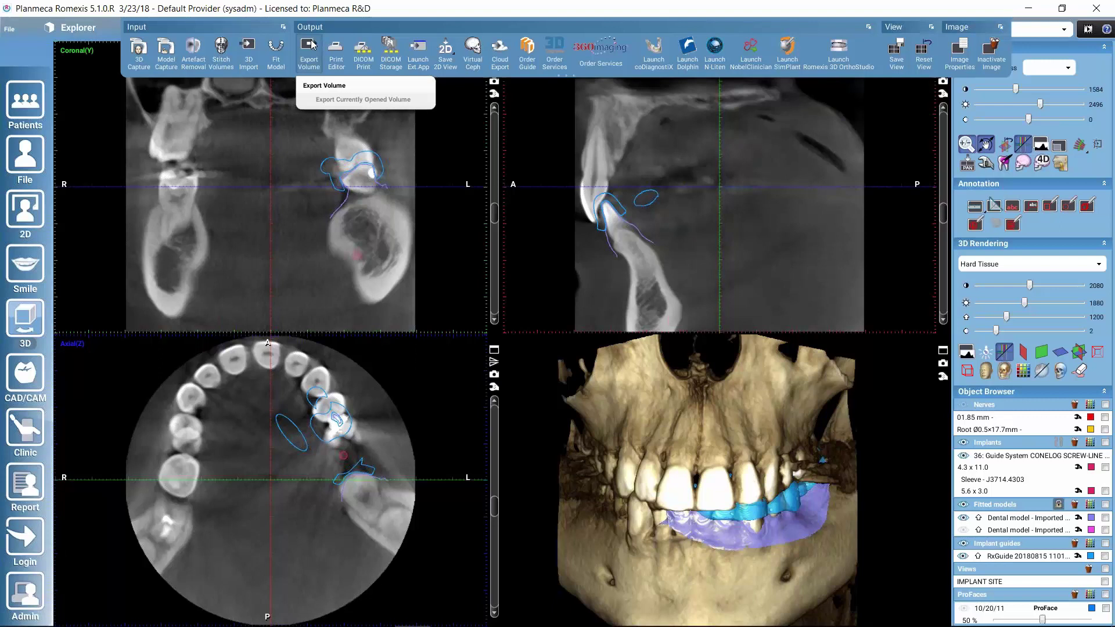
- Launch Export Volume from the Output toolbar and move the 3D Export dialog up and left
{"action": "left_click", "coordinate": [312, 61]}
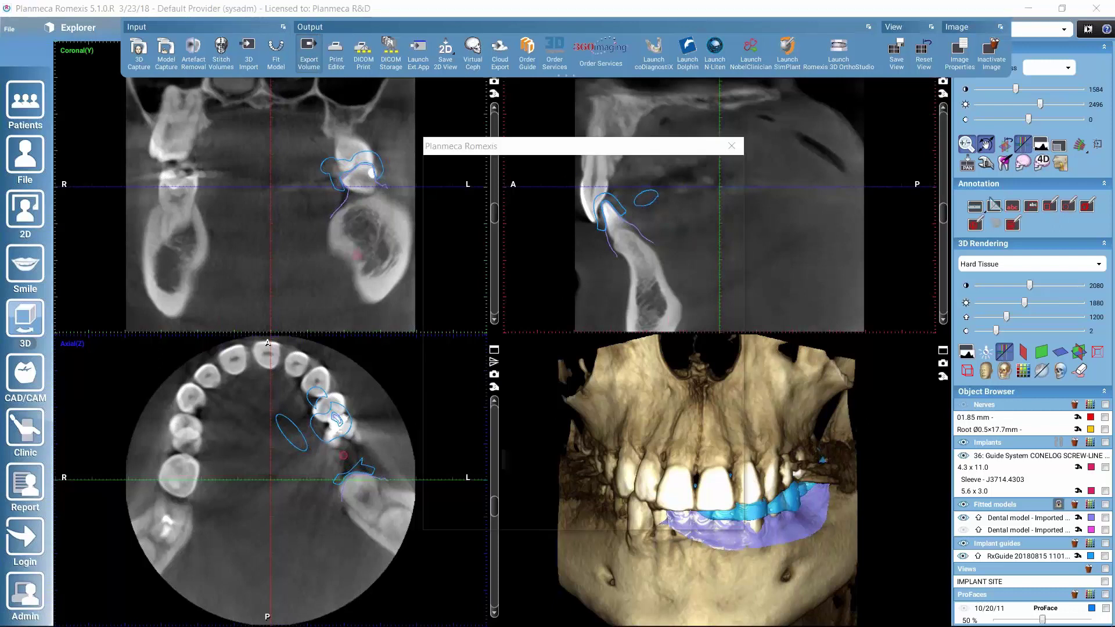
{"action": "left_click_drag", "start_coordinate": [545, 153], "coordinate": [430, 89]}
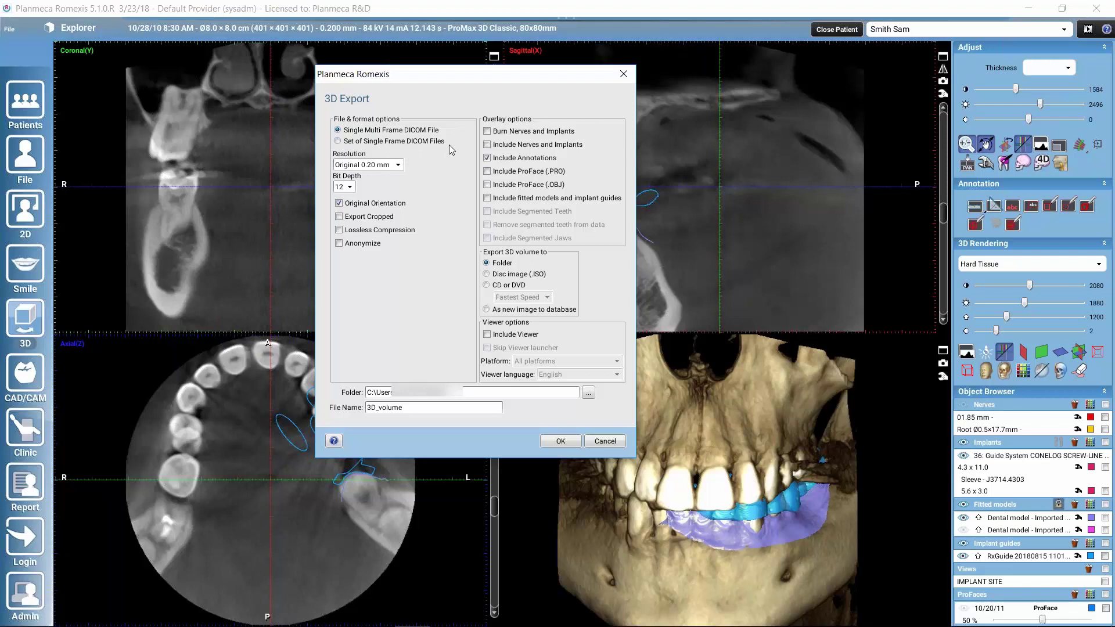
{"action": "left_click", "coordinate": [398, 166]}
{"action": "left_click", "coordinate": [398, 166]}
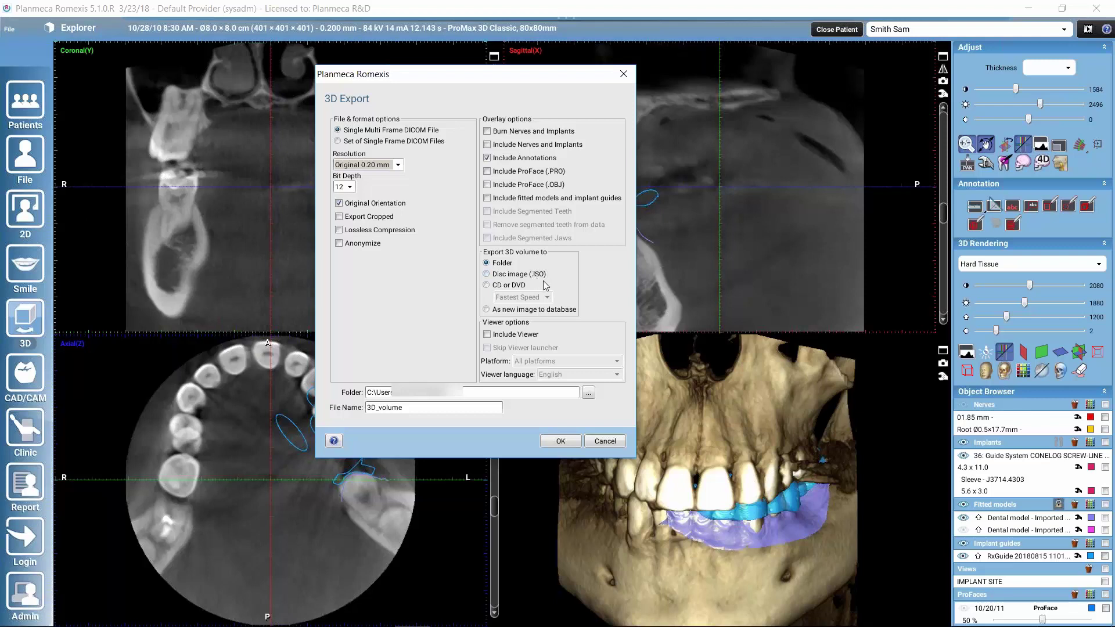
{"action": "left_click", "coordinate": [486, 285]}
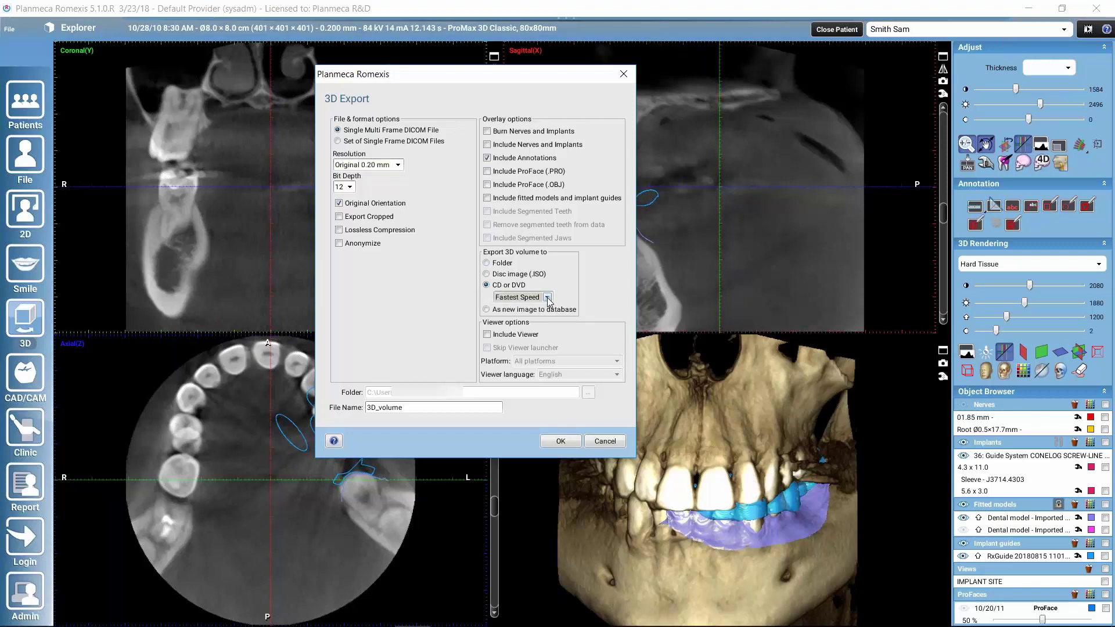
{"action": "left_click", "coordinate": [488, 265]}
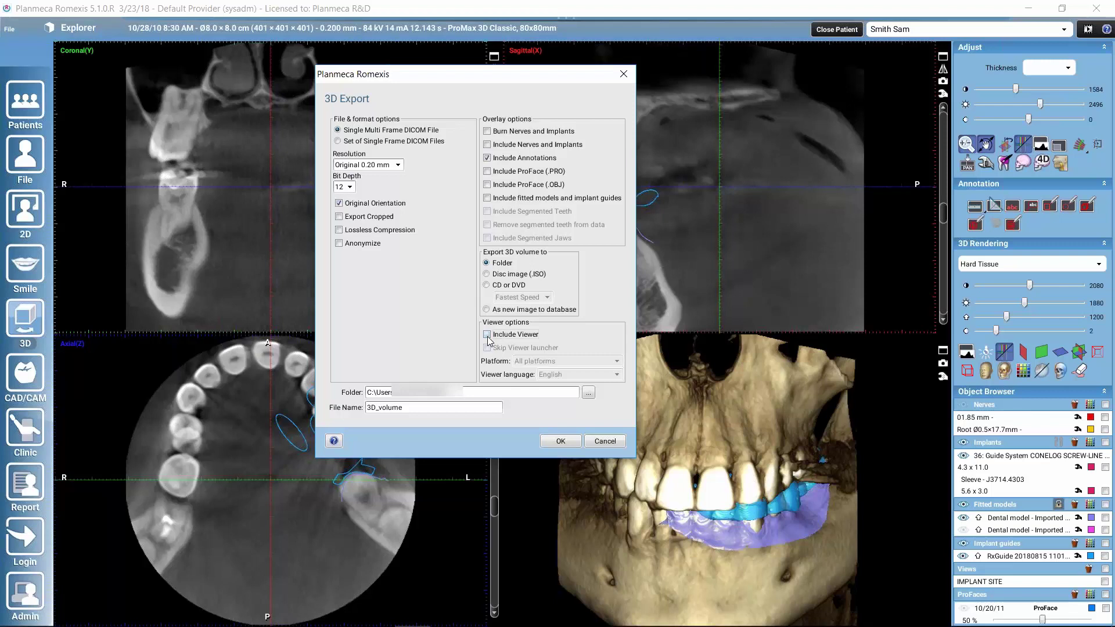
{"action": "left_click", "coordinate": [487, 335]}
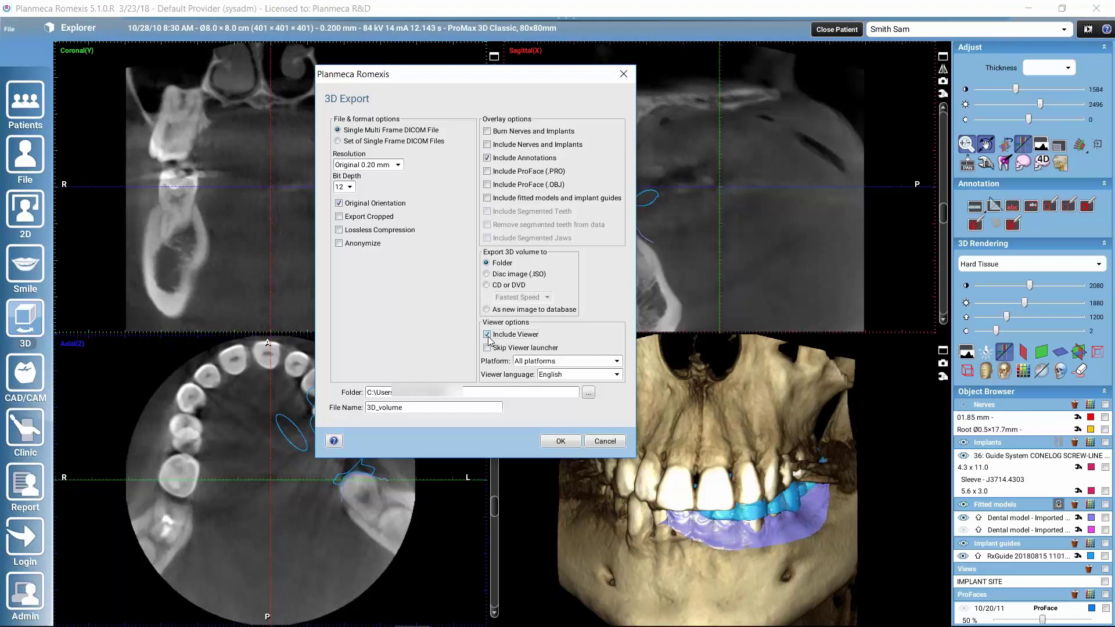
{"action": "left_click", "coordinate": [604, 362]}
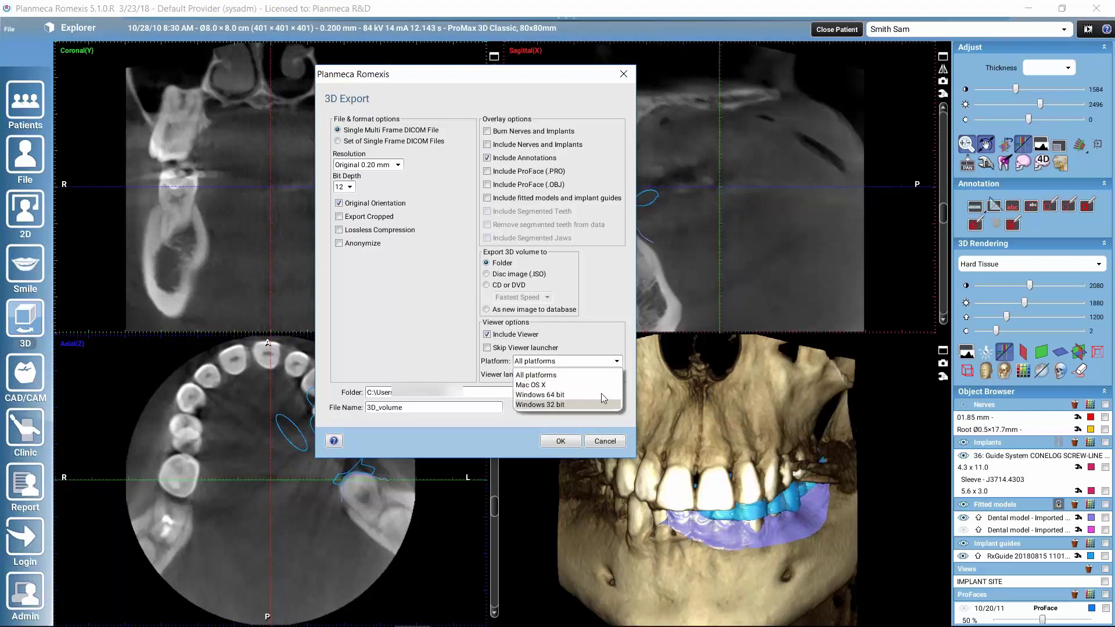
{"action": "left_click", "coordinate": [617, 362]}
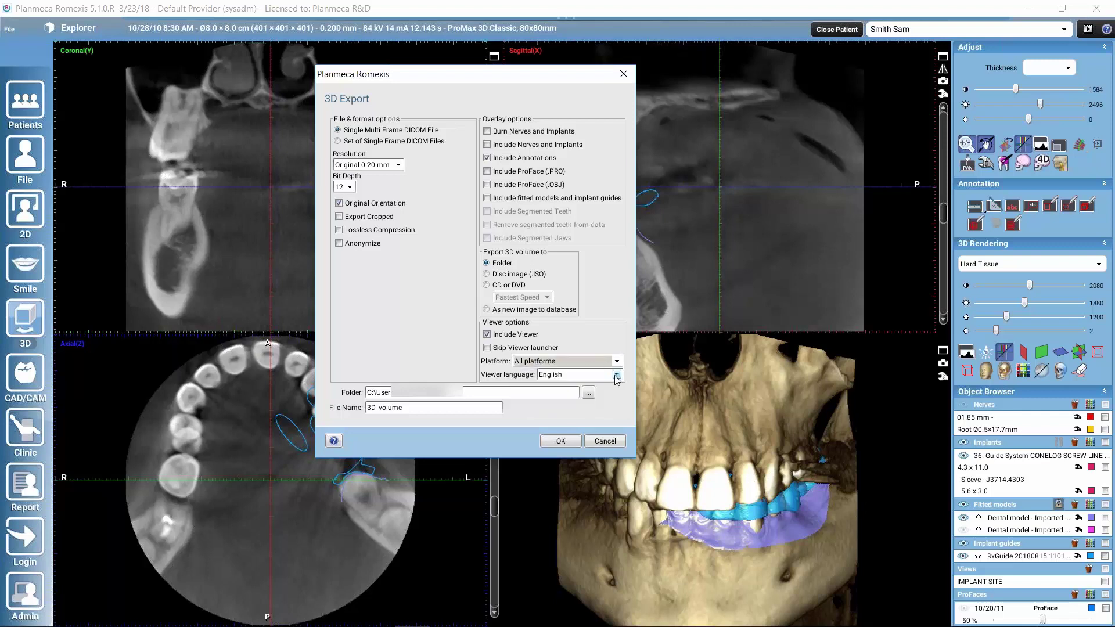
{"action": "left_click", "coordinate": [617, 376]}
{"action": "left_click", "coordinate": [617, 376]}
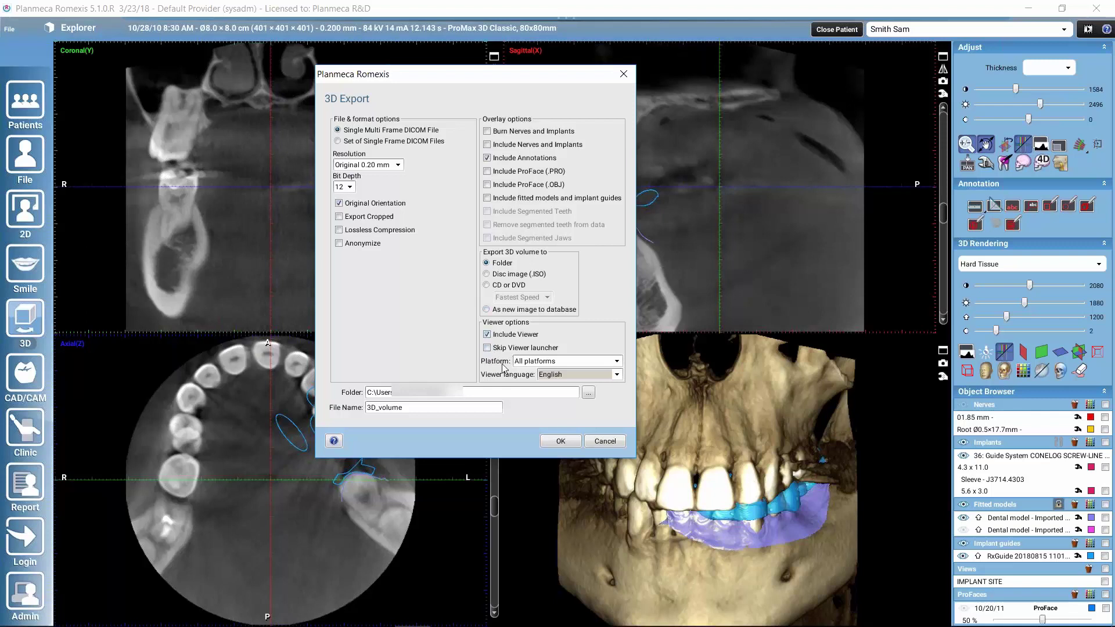
{"action": "left_click", "coordinate": [487, 335]}
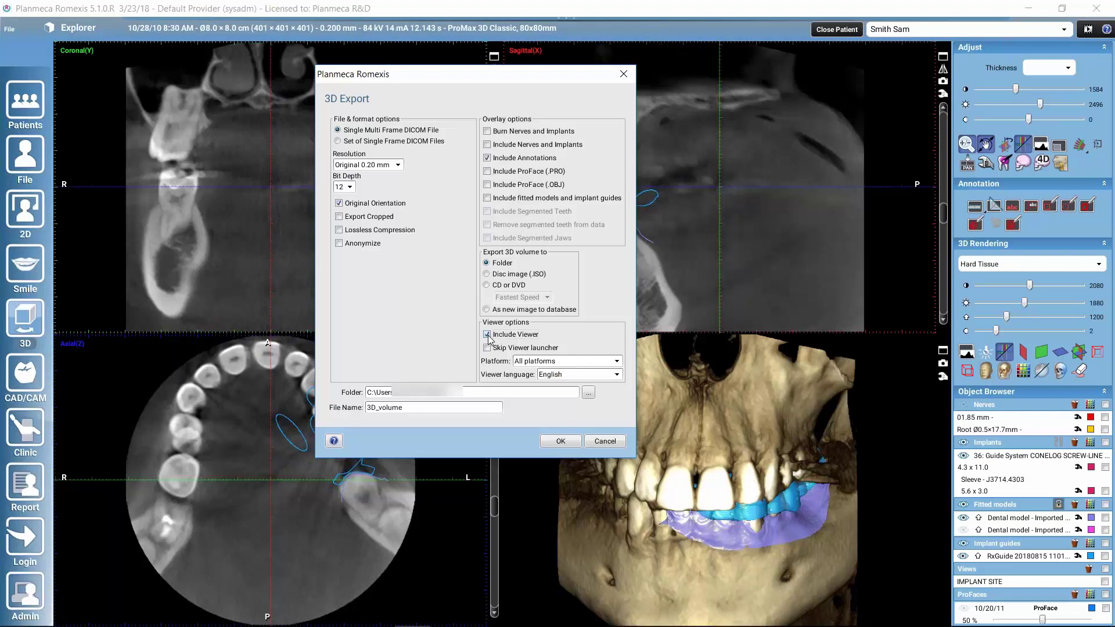
{"action": "left_click", "coordinate": [487, 335]}
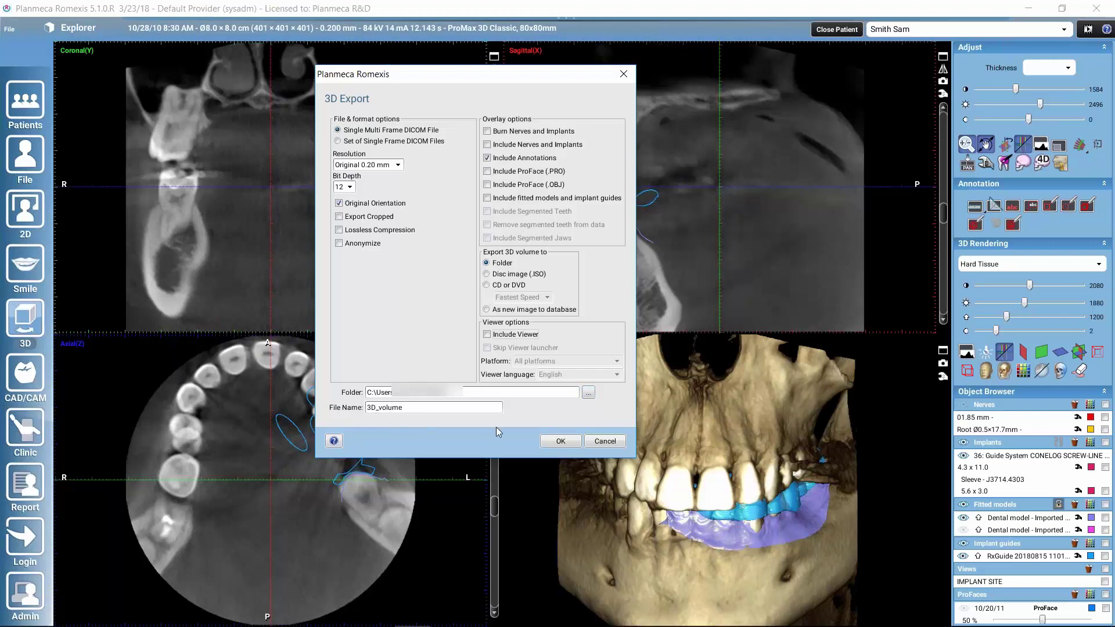
- Confirm the 3D Export to save the volume as multi-frame DICOM file 3D_volume
{"action": "left_click", "coordinate": [561, 441]}
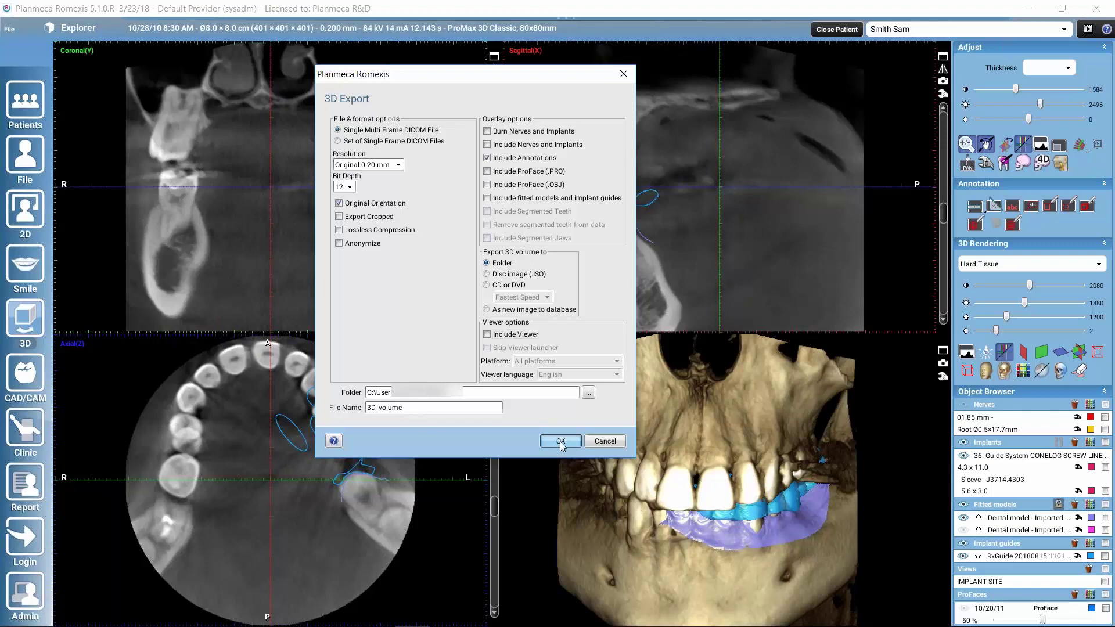